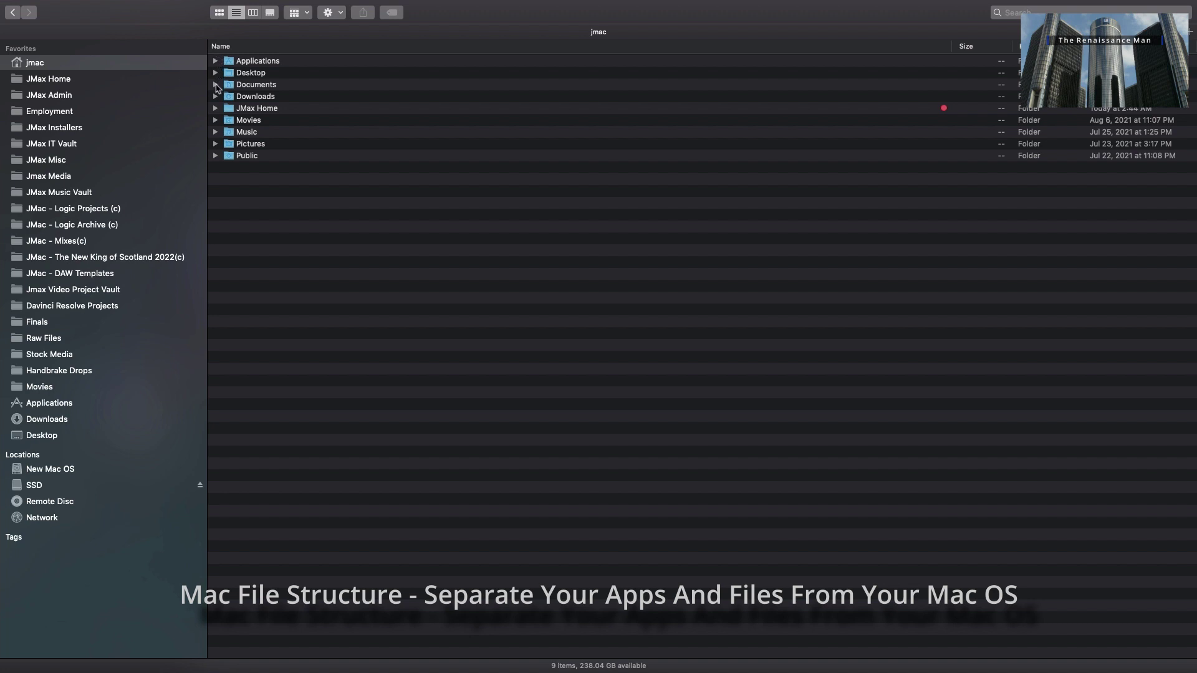
Expand Documents, JMax Home, Movies, Music, Pictures and Public in the home folder, and collapse iShowU Instant under Movies.
left_click(216, 85)
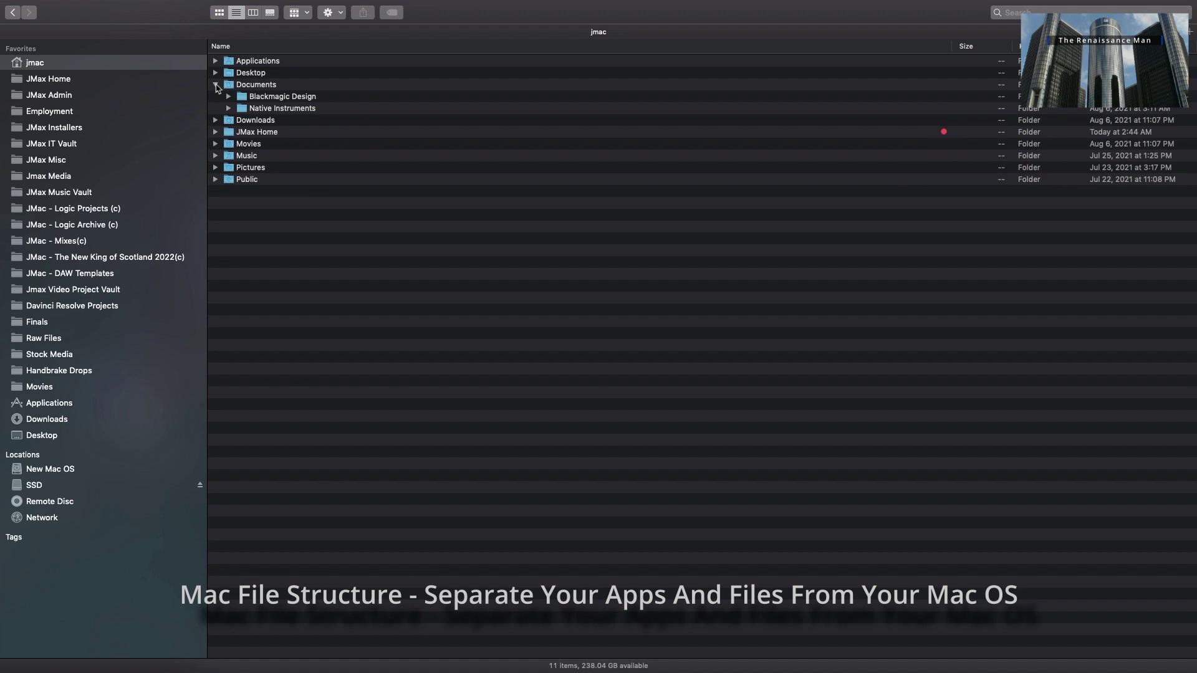
left_click(216, 86)
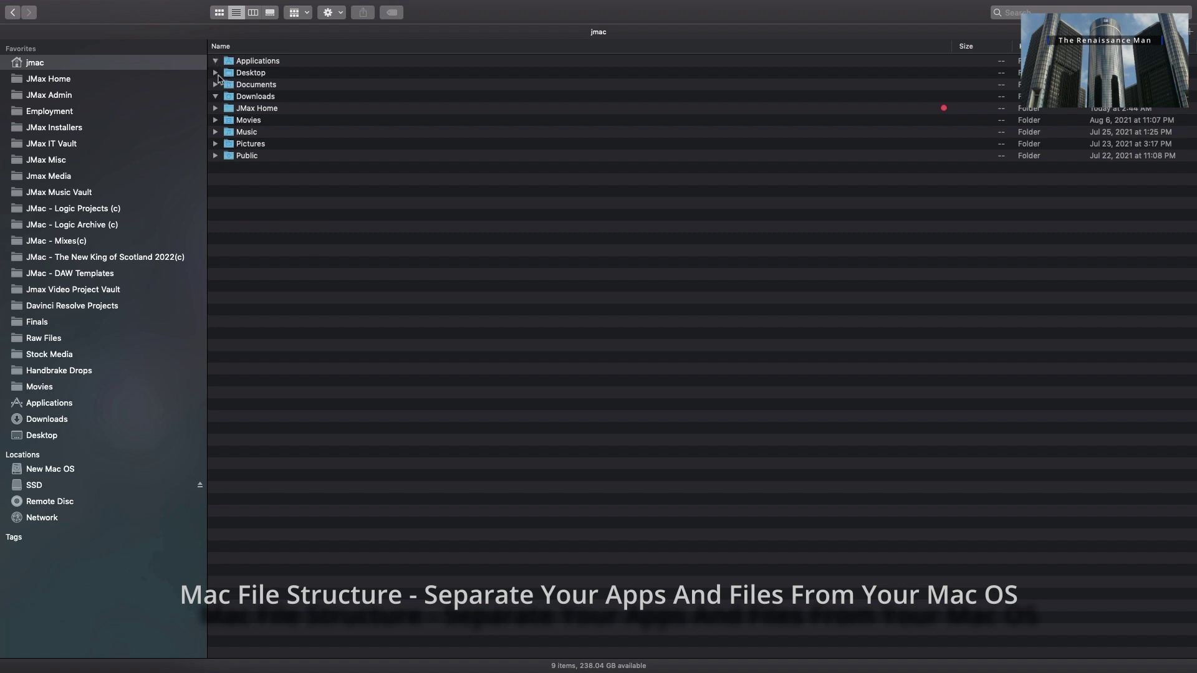
left_click(216, 85)
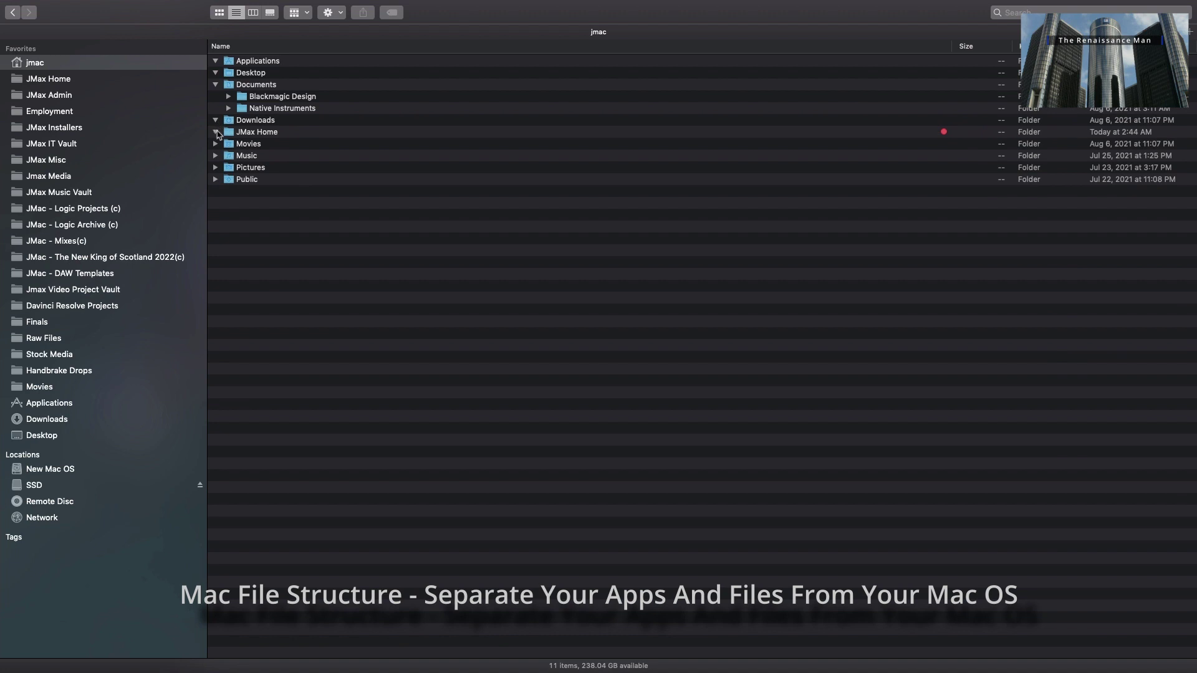
left_click(215, 132)
left_click(215, 227)
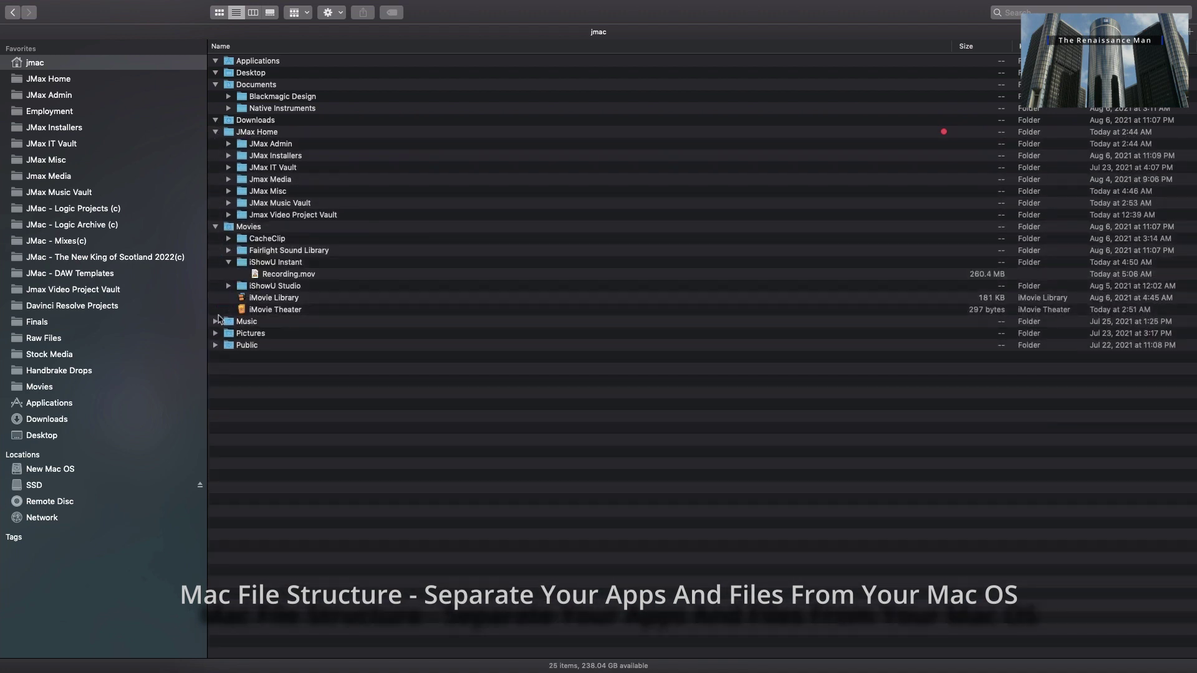
left_click(229, 262)
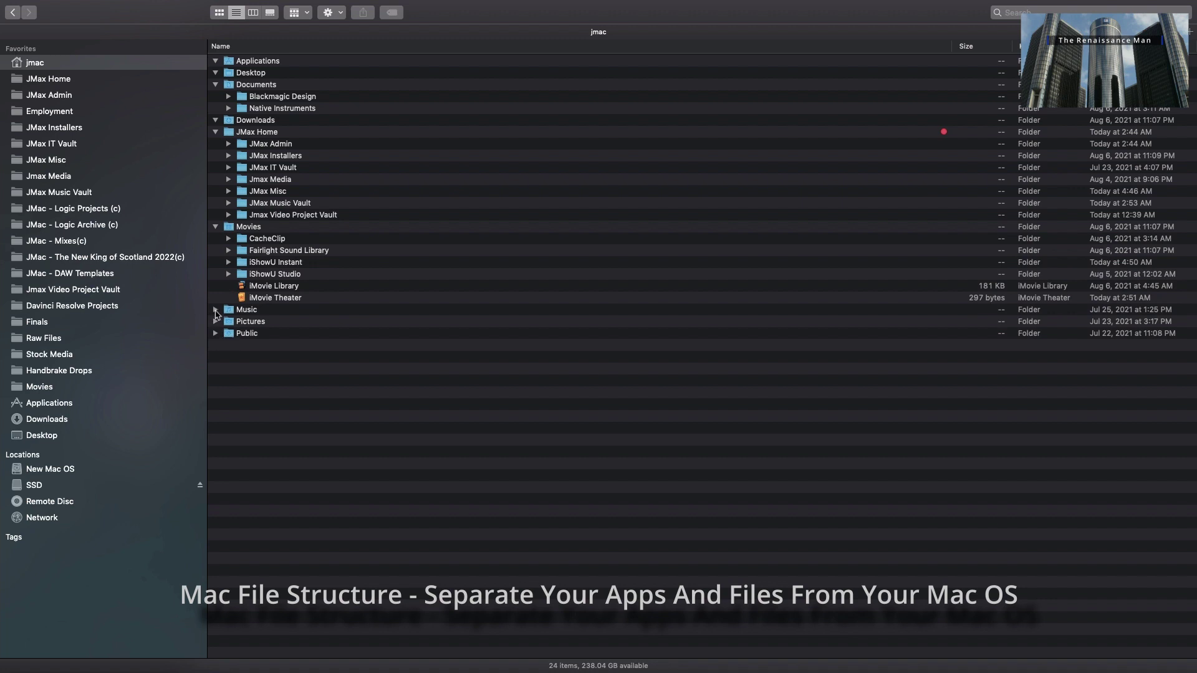
left_click(215, 311)
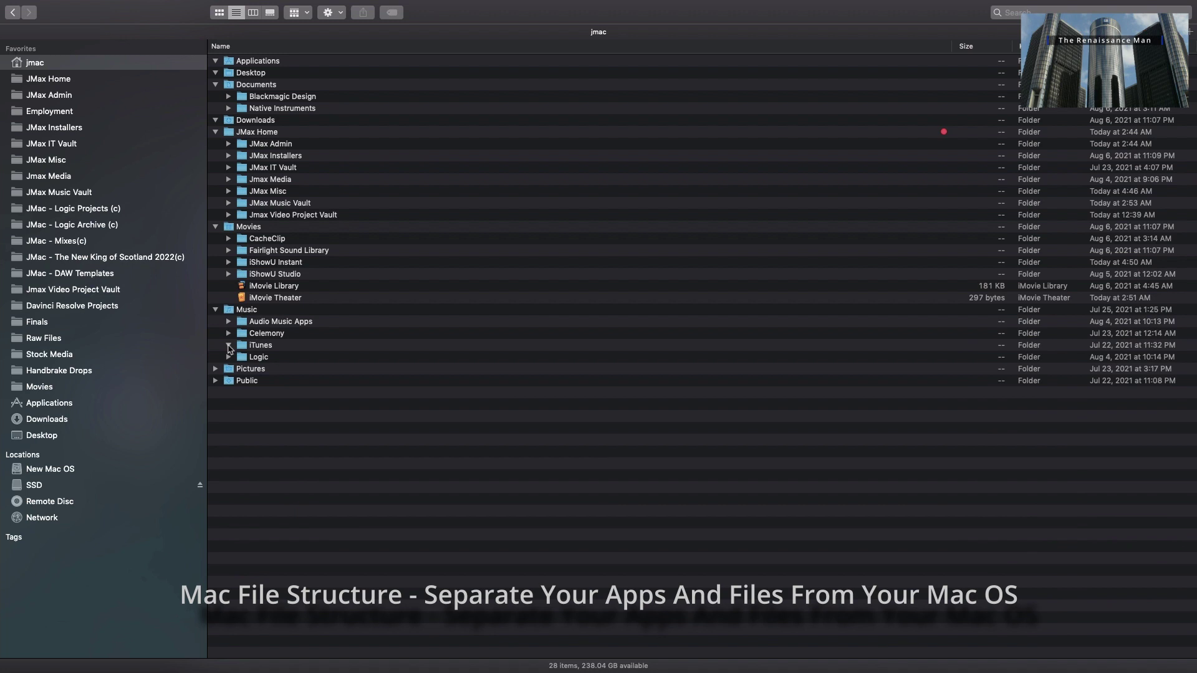
left_click(215, 369)
left_click(215, 381)
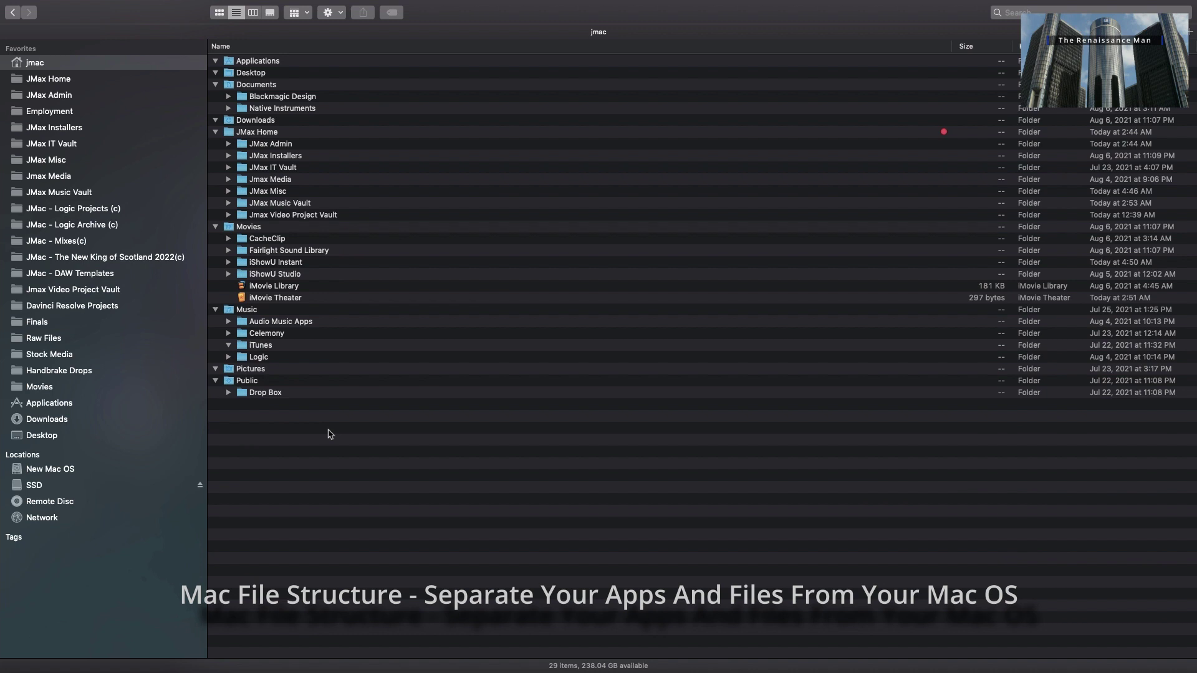
Take a full-screen screenshot of the expanded home folder listing and collapse the Desktop folder.
key("super+shift+3")
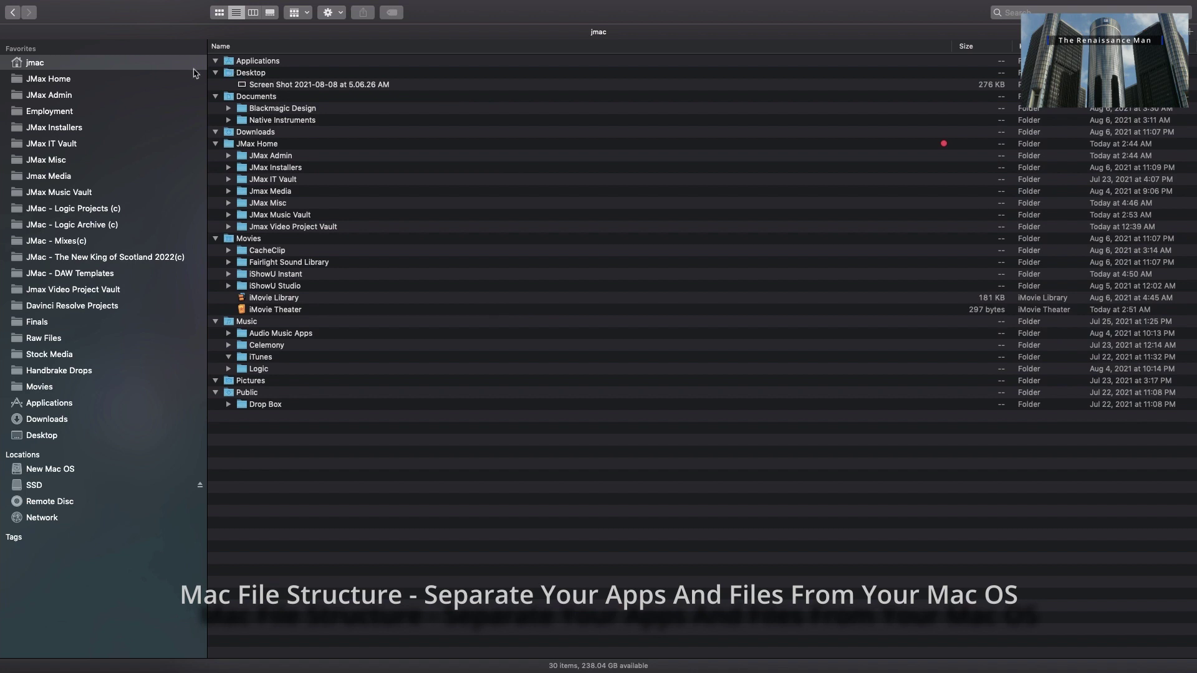
left_click(216, 73)
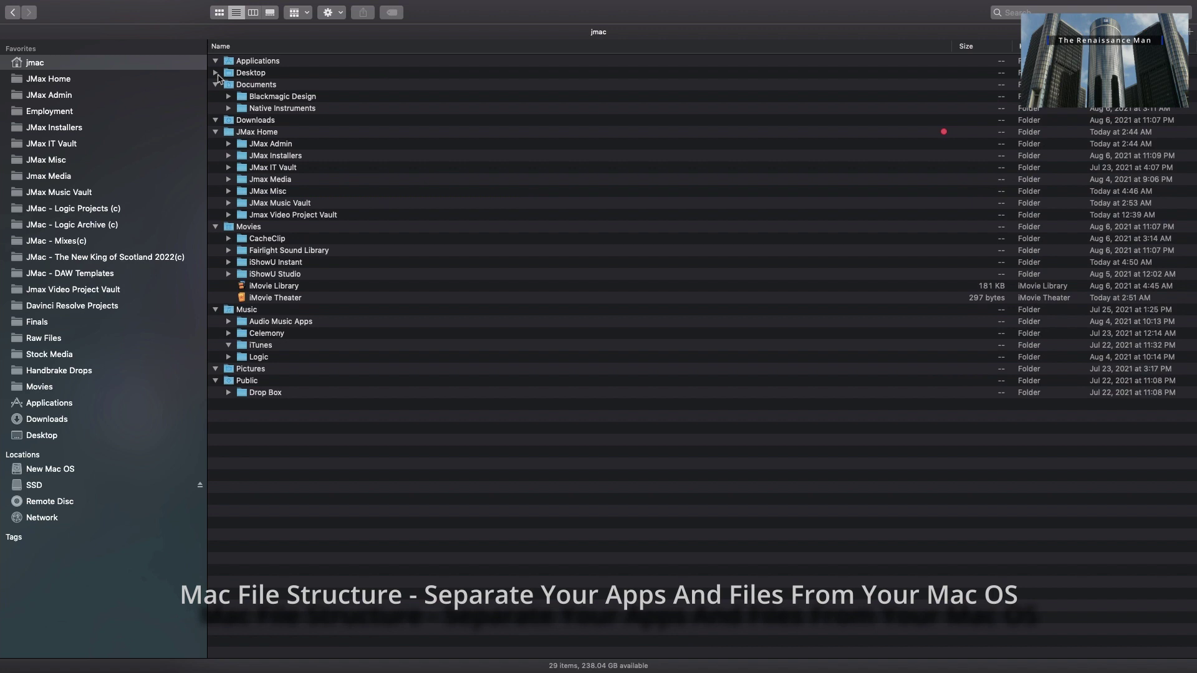
left_click(228, 357)
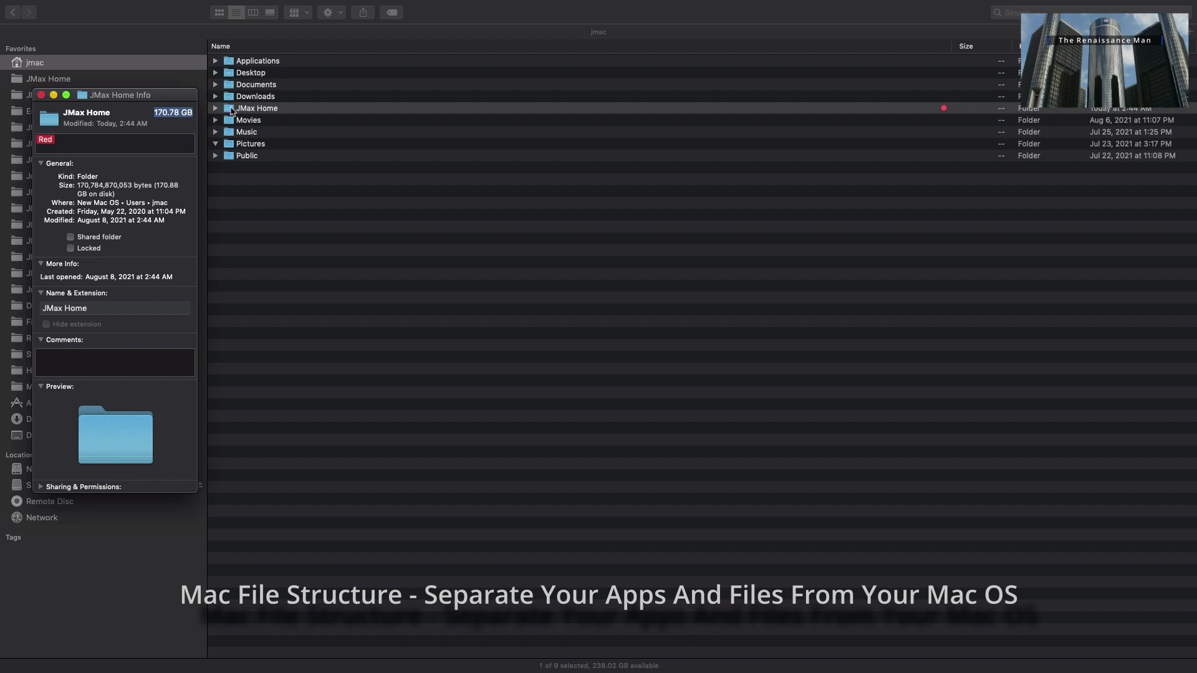
Open the JMax Home folder and expand JMax Admin and JMax Installers, keeping the audio, general and video installer subfolders collapsed.
double_click(233, 110)
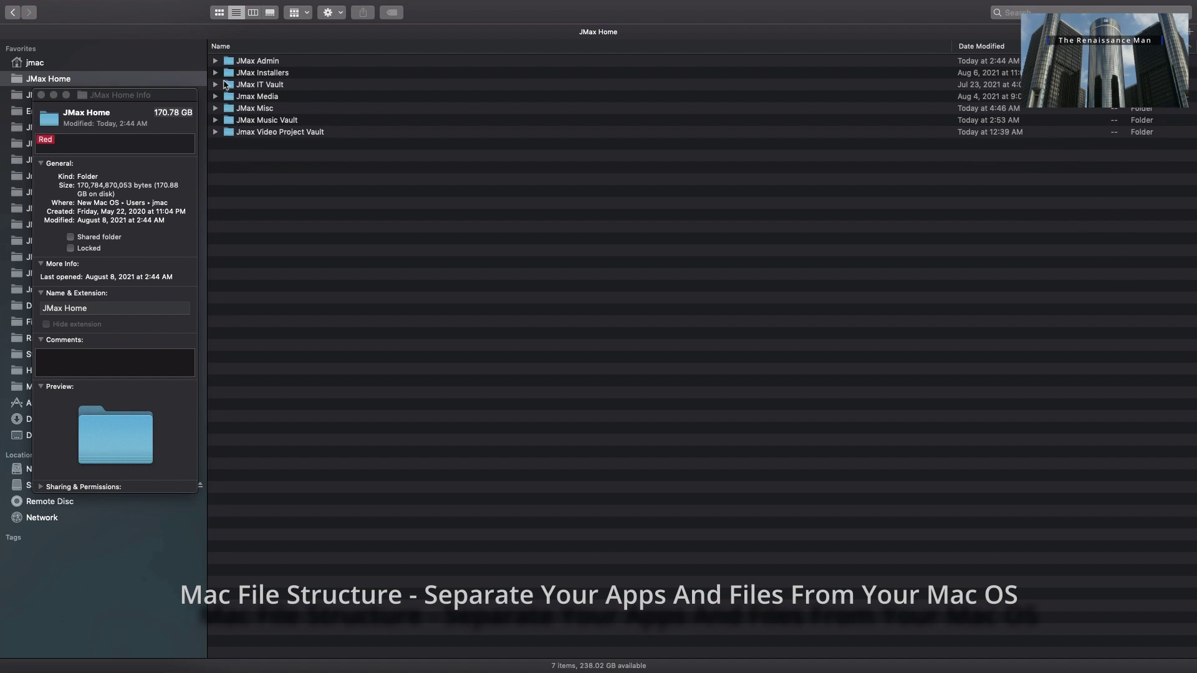
left_click(215, 61)
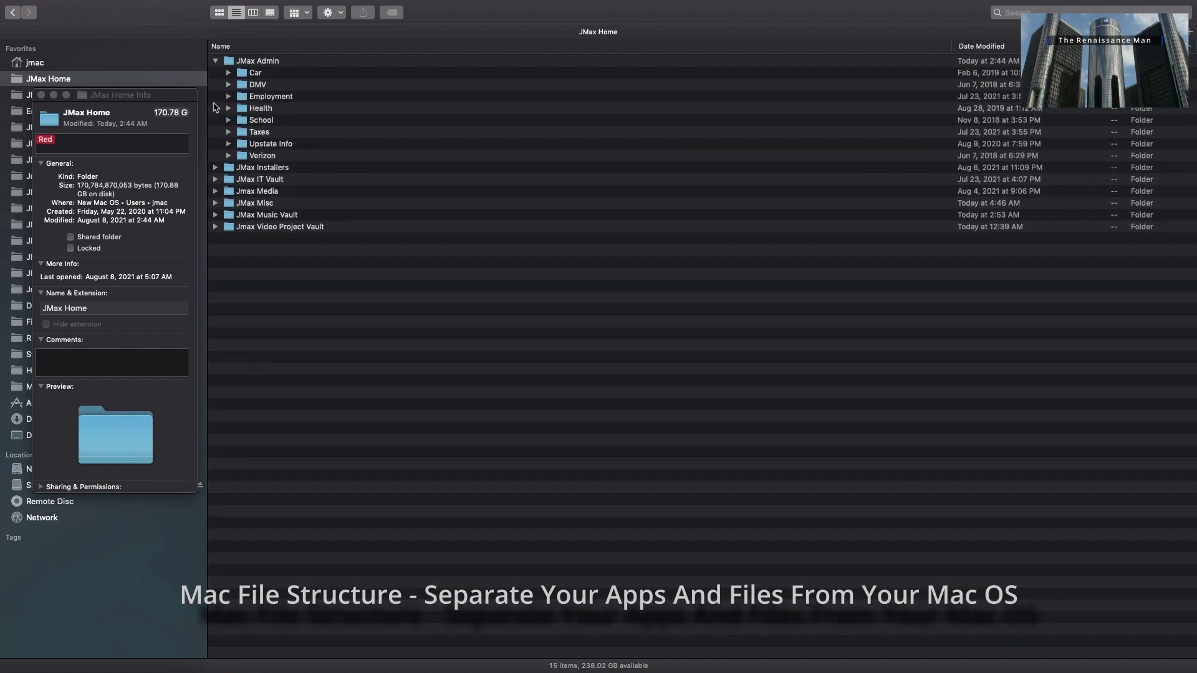
left_click(215, 167)
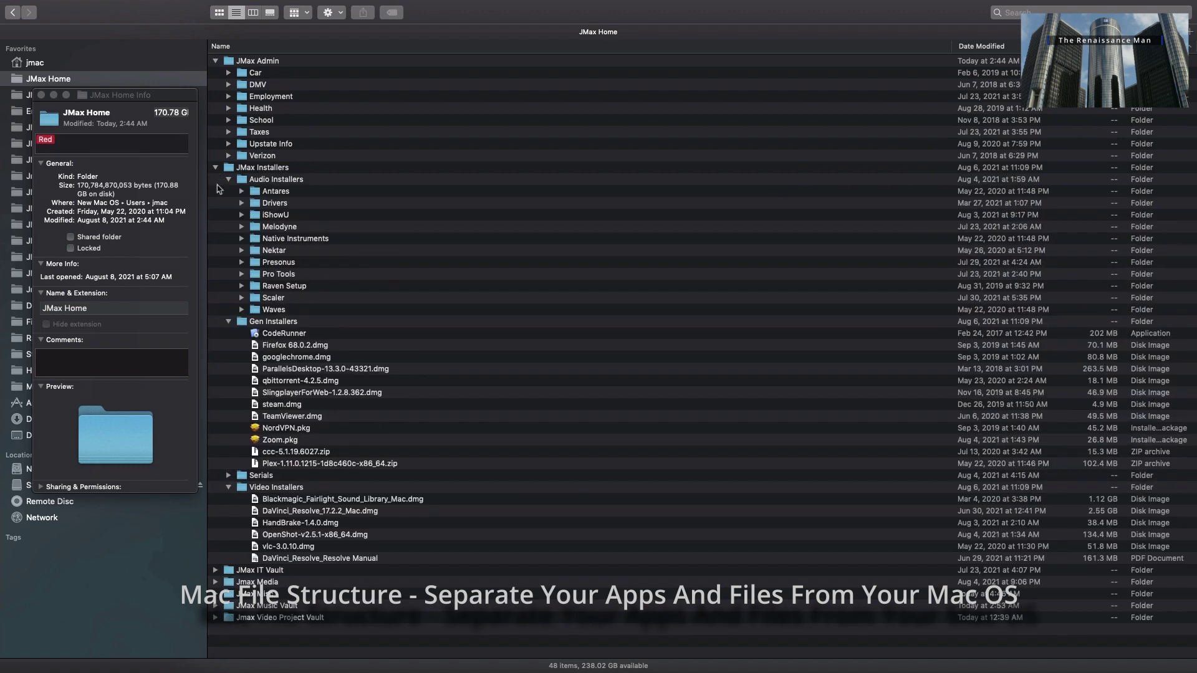
left_click(228, 321)
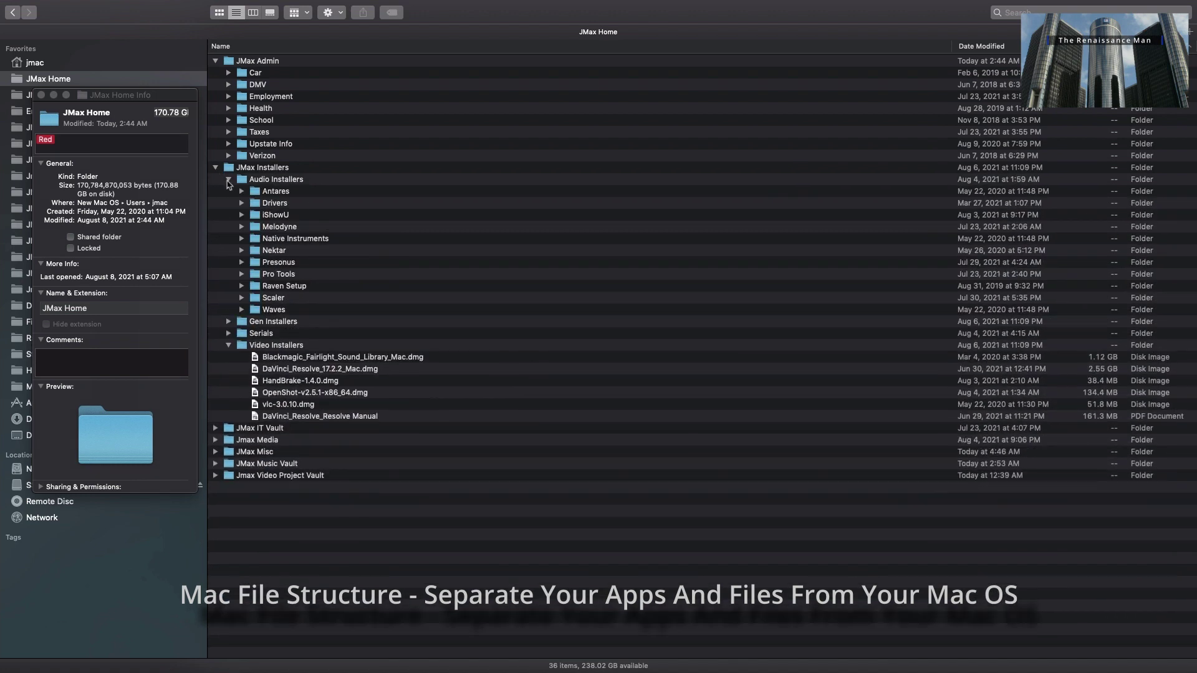
left_click(229, 180)
left_click(229, 214)
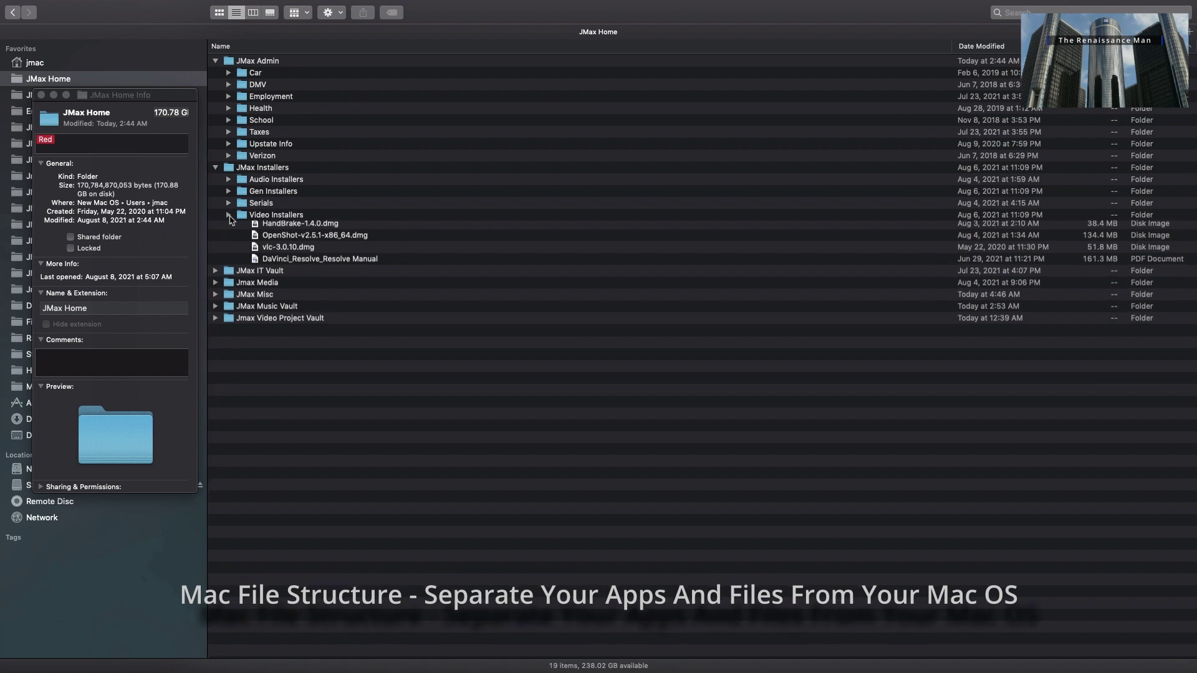
Expand the JMax IT Vault, Jmax Media, JMax Misc, JMax Music Vault and Jmax Video Project Vault folders.
left_click(215, 227)
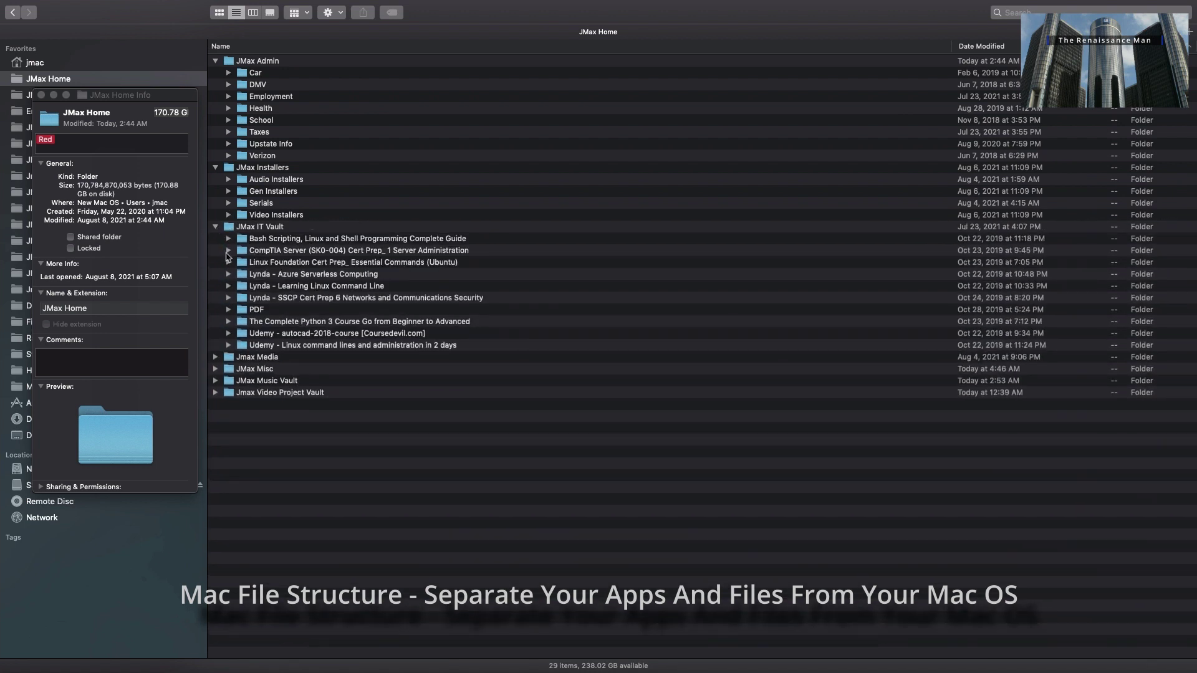
left_click(215, 358)
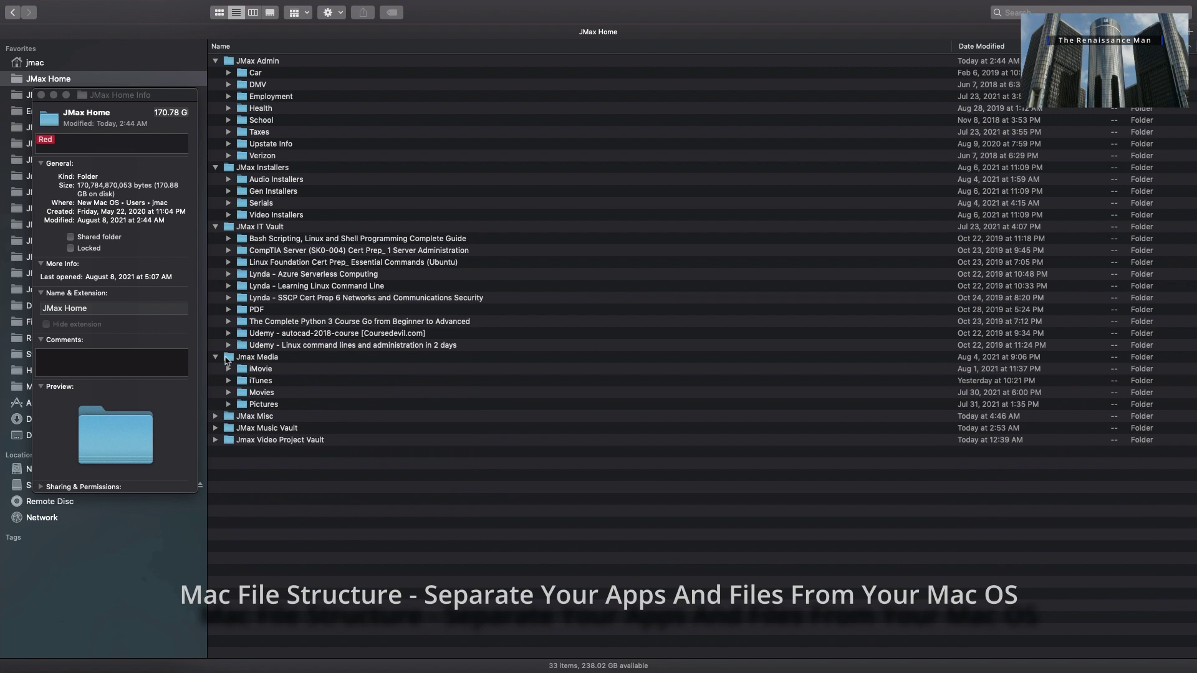
left_click(215, 416)
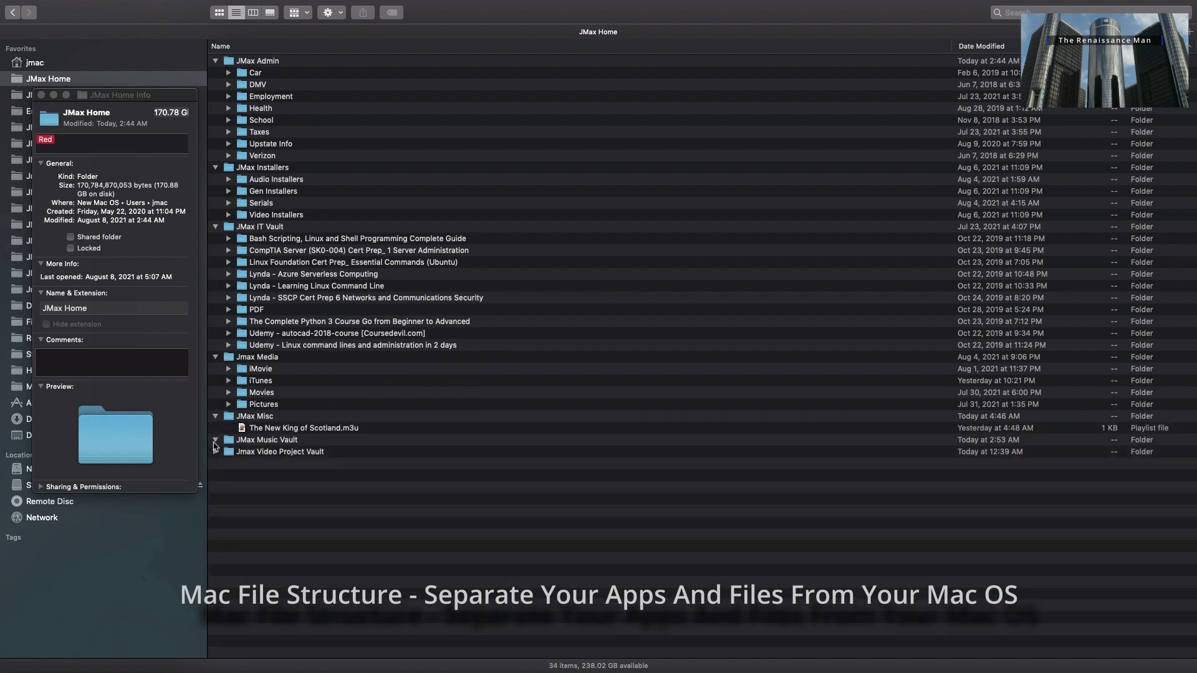
left_click(214, 441)
left_click(215, 523)
Collapse the open subfolders of Jmax Video Project Vault, including Raw Files, so only its first level is listed.
left_click(228, 534)
left_click(228, 570)
left_click(230, 461)
left_click(228, 422)
left_click(229, 470)
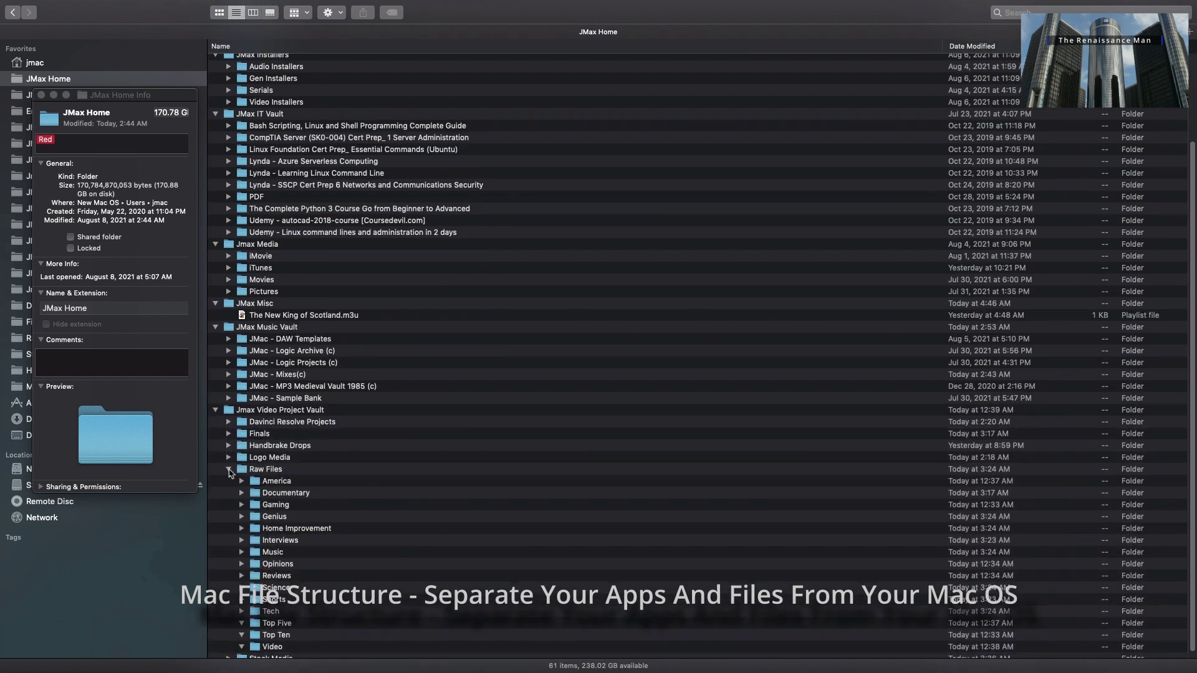
left_click(229, 470)
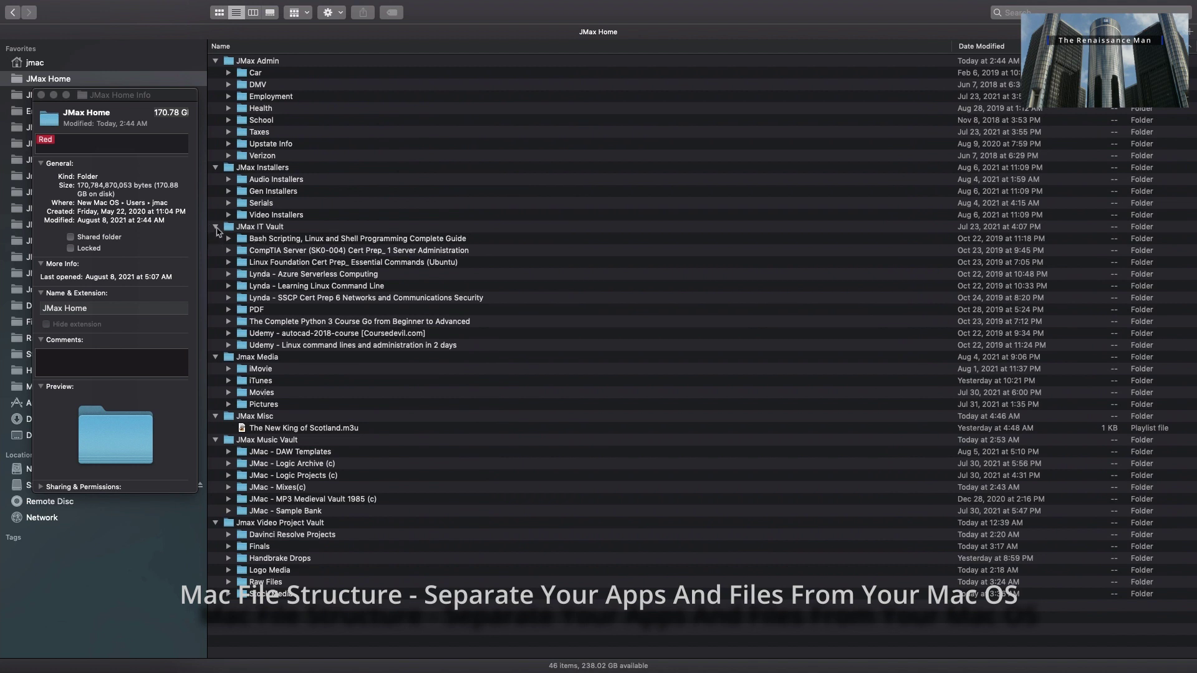
Collapse JMax IT Vault and JMax Misc, and capture a screenshot of the JMax Home folder window.
left_click(215, 227)
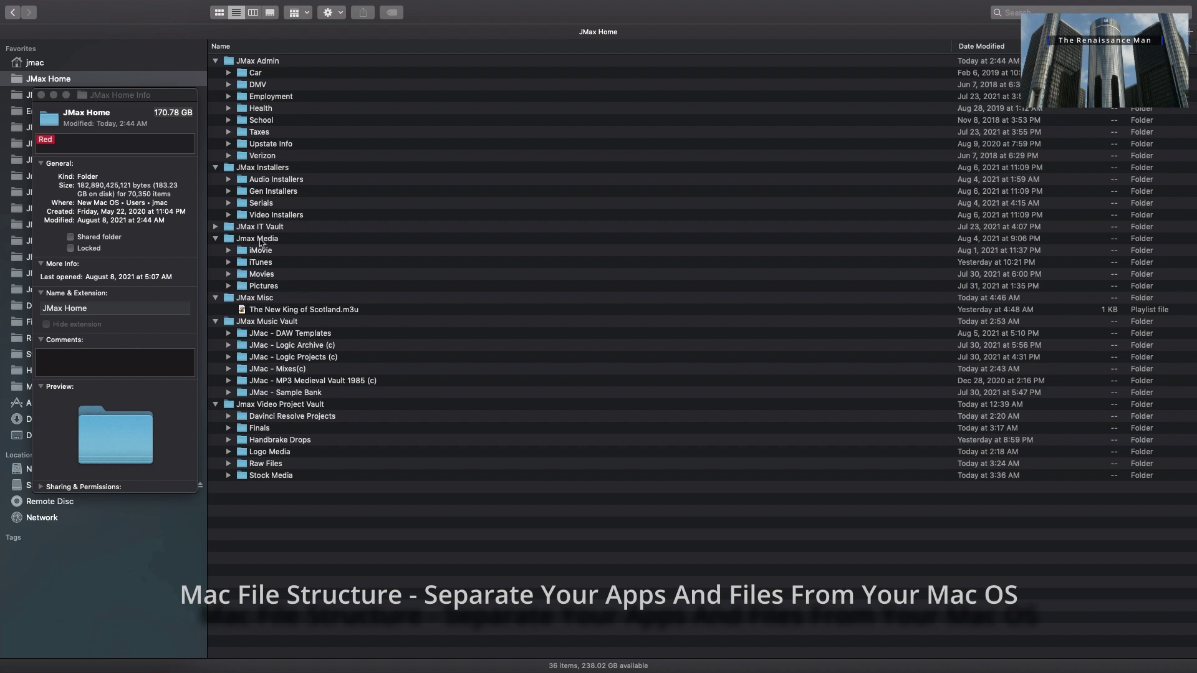
left_click(215, 297)
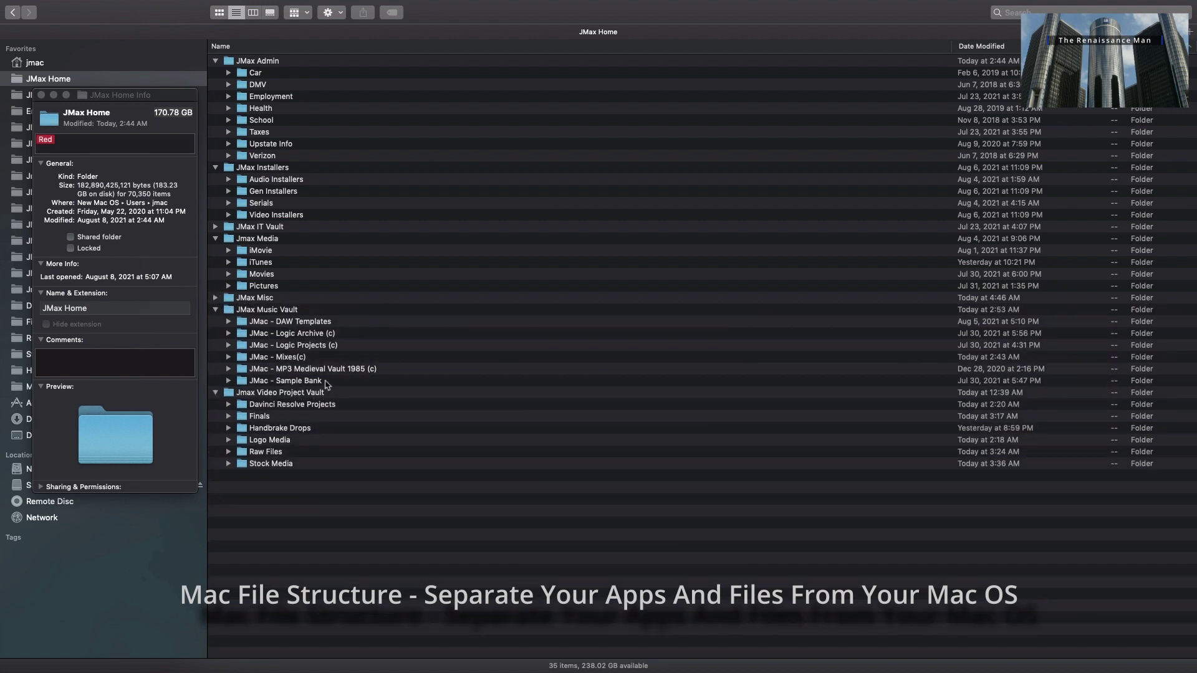
key("super+shift+4")
key("space")
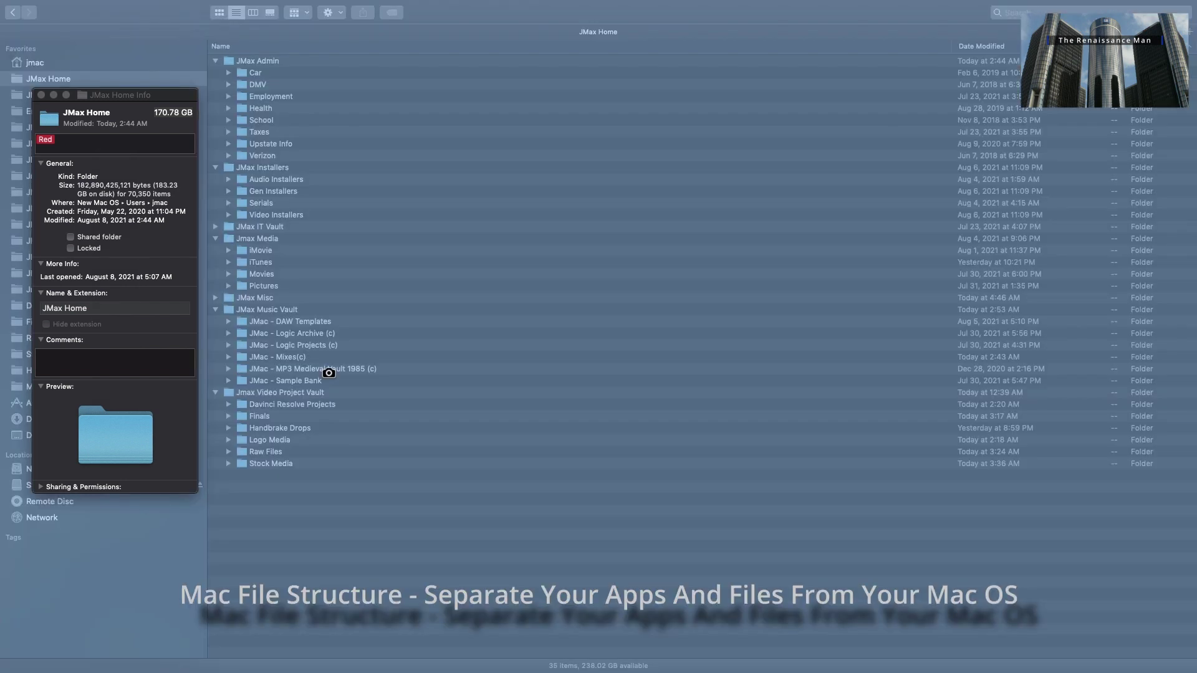
left_click(329, 373)
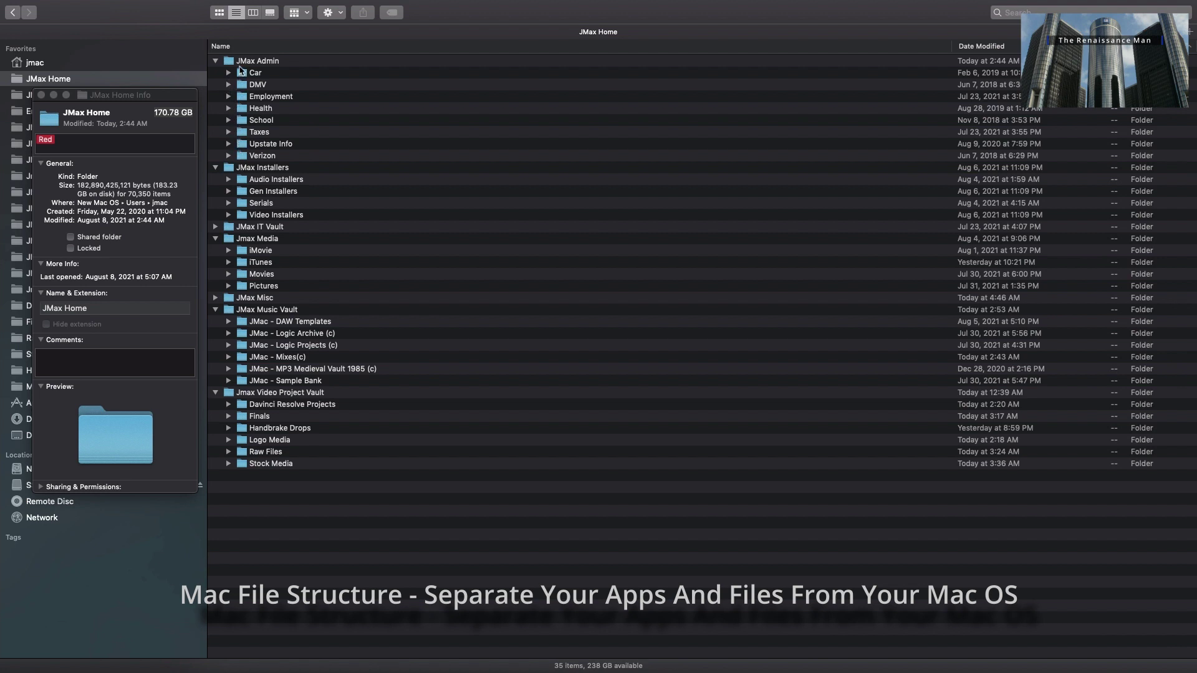
Highlight all subfolders of JMax Admin, from Car to Verizon, and the four subfolders of JMax Installers.
left_click_drag(223, 73, 244, 157)
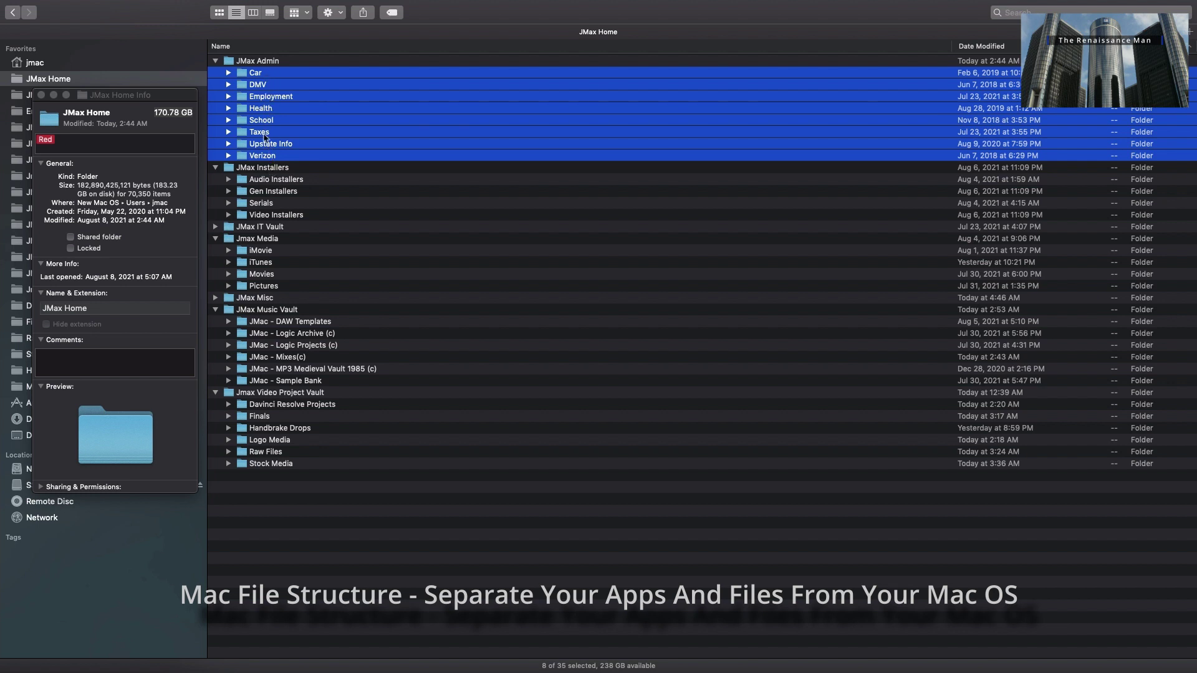
left_click(257, 238)
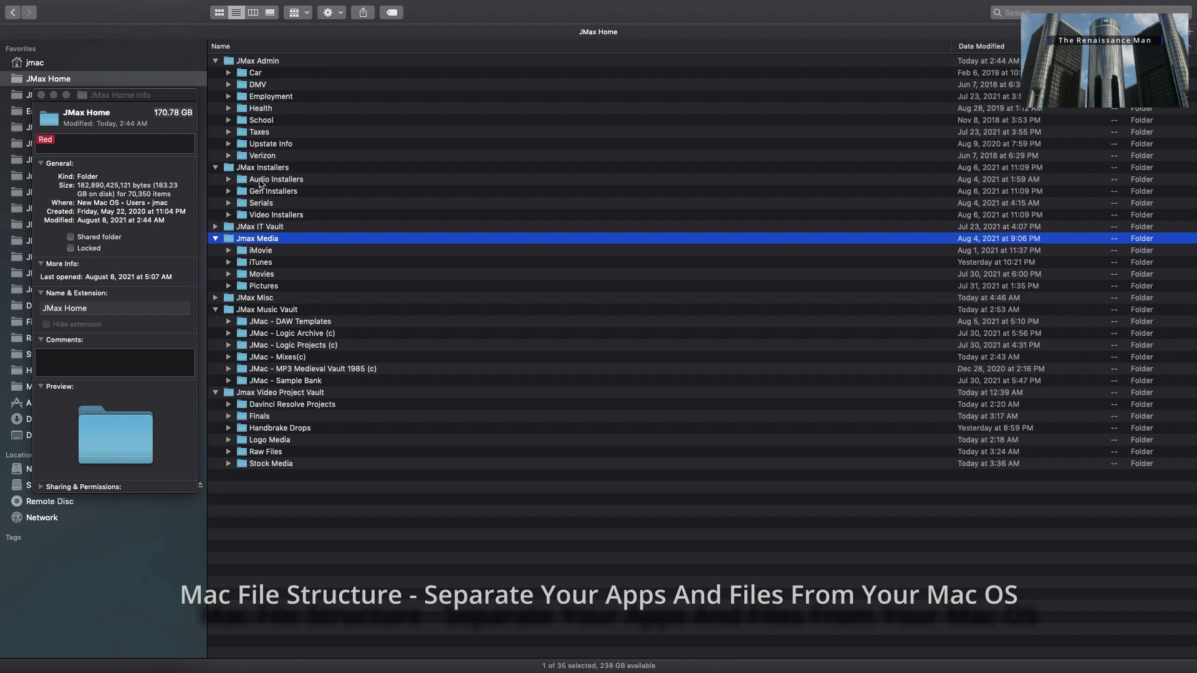
left_click_drag(337, 181, 321, 214)
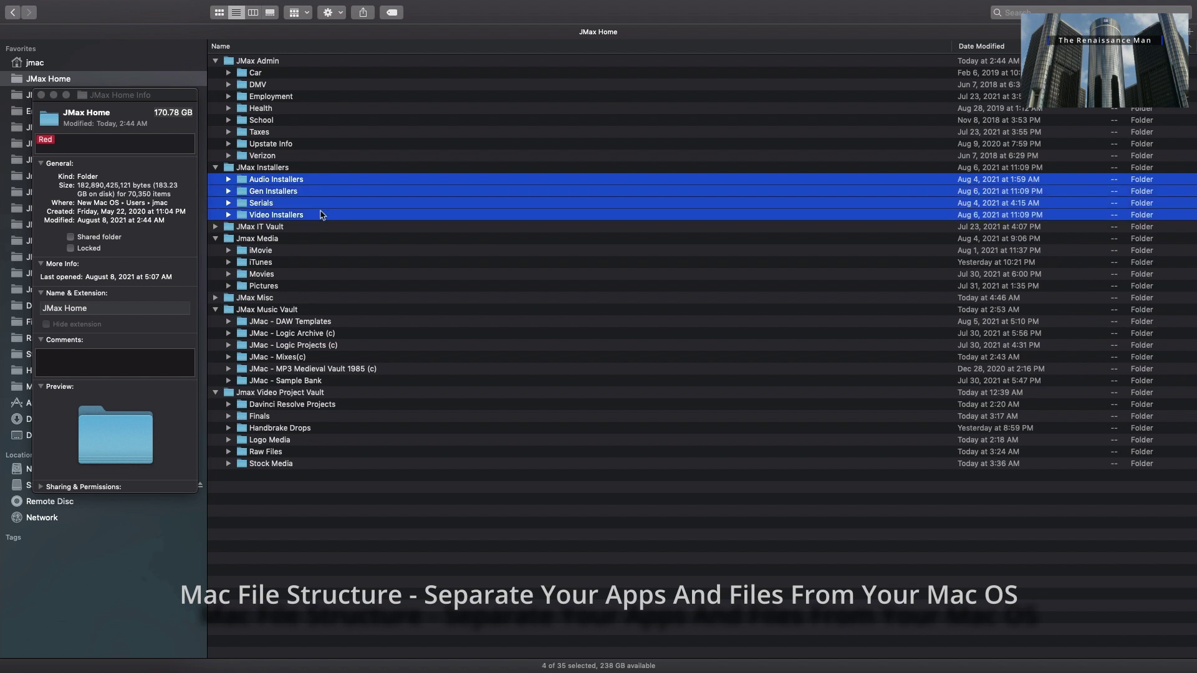
Look through Audio Installers, Gen Installers and Serials, and return to JMax Home with the JMax Installers folder collapsed.
left_click(228, 179)
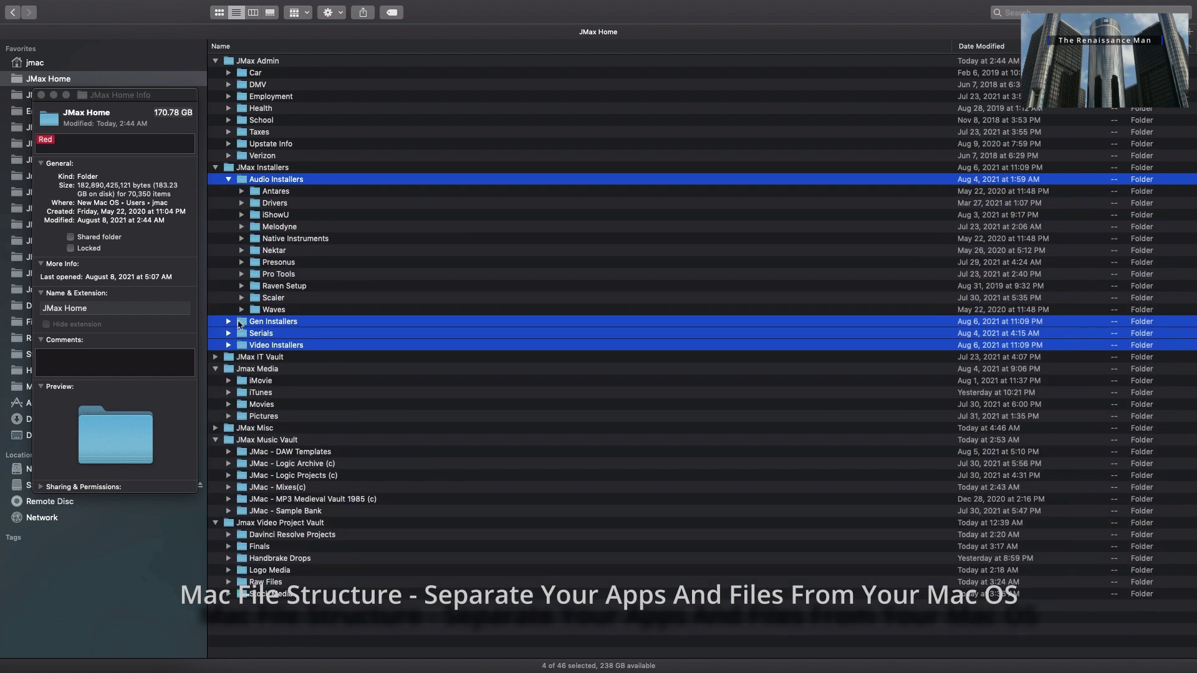
left_click(228, 323)
scroll(235, 399, "down", 3)
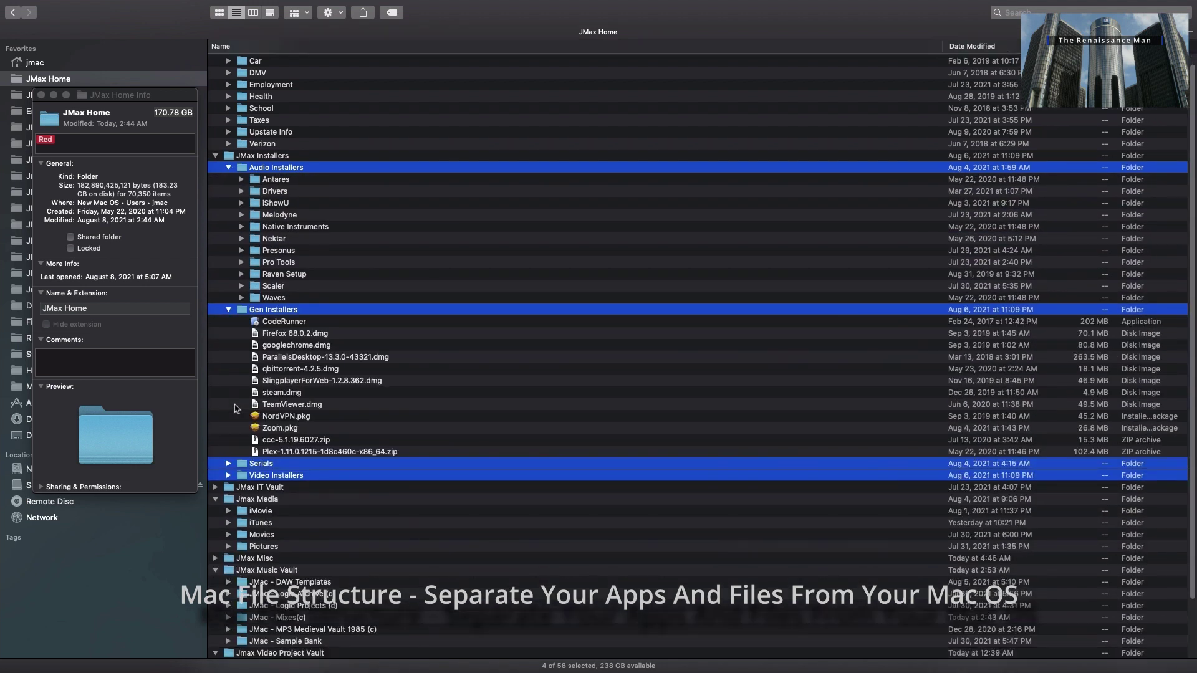
left_click(229, 400)
scroll(237, 402, "down", 2)
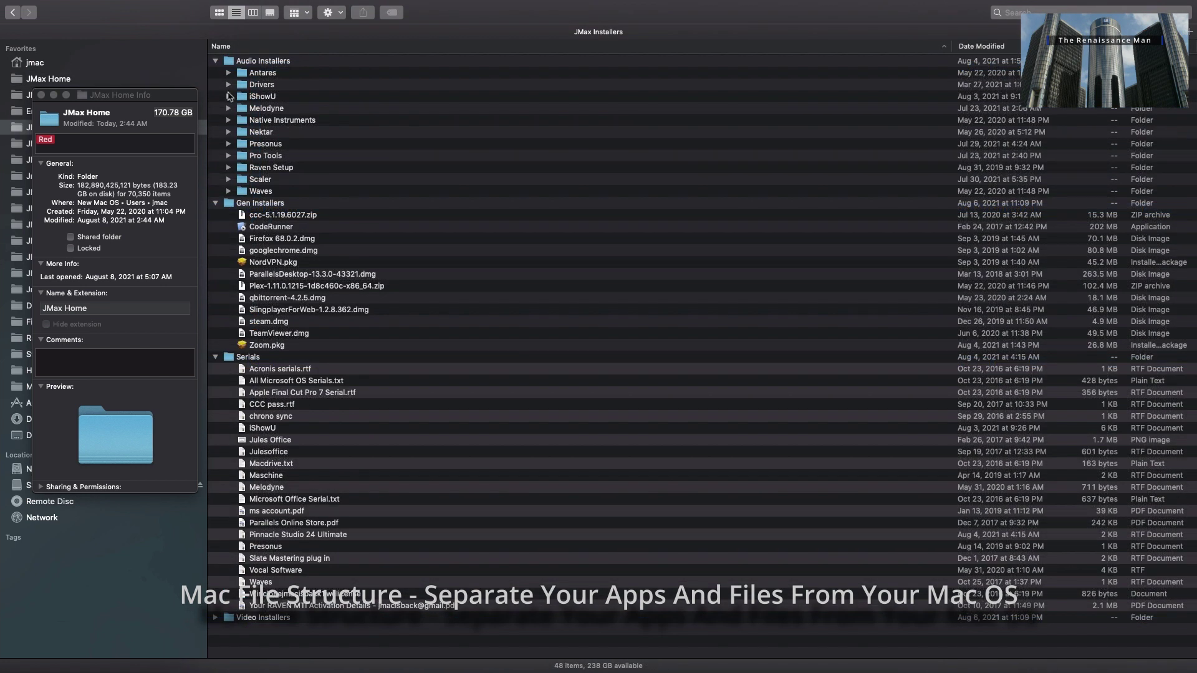
left_click(13, 13)
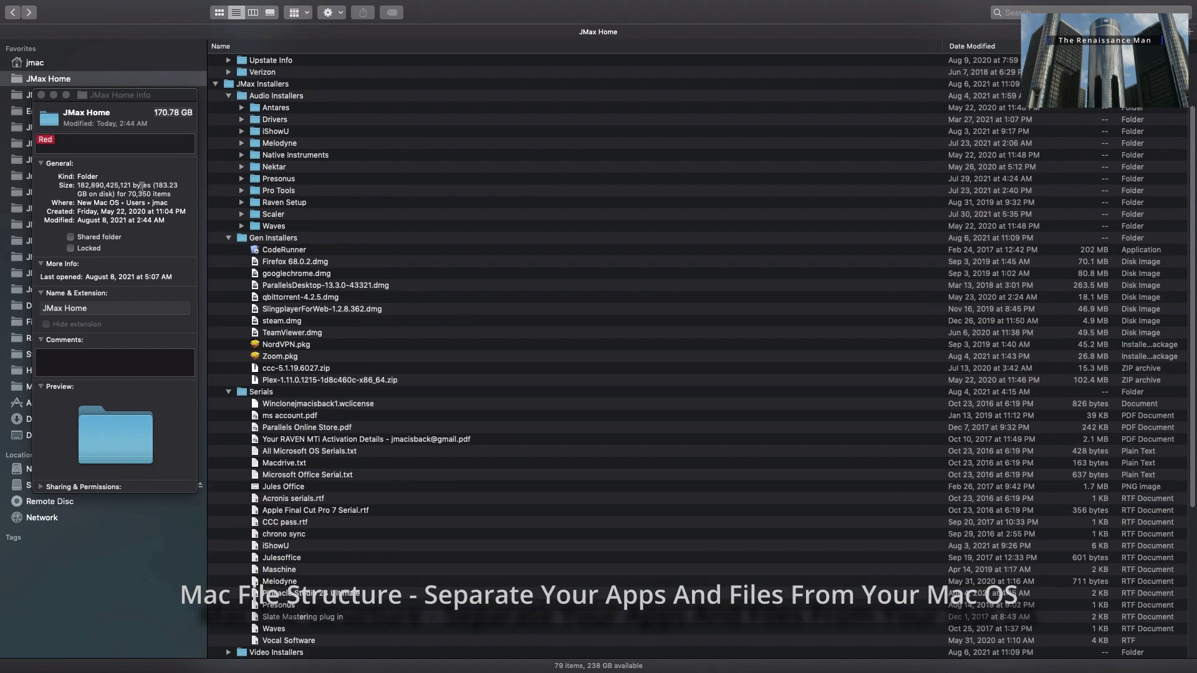
left_click(215, 84)
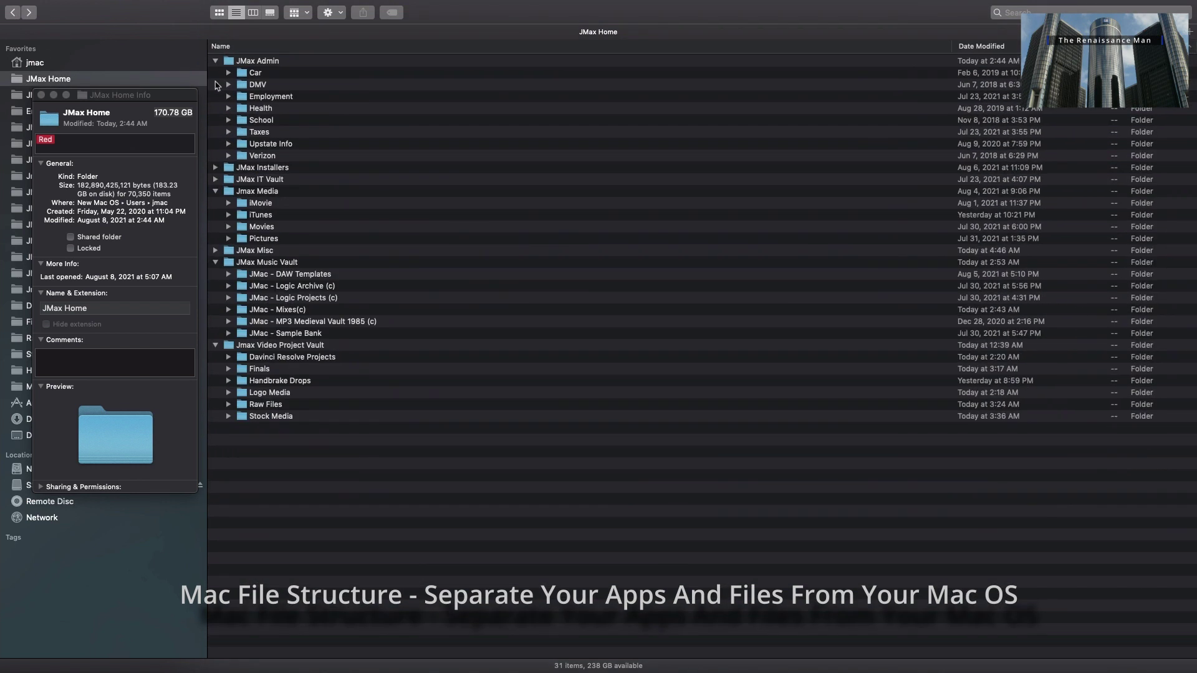
Look through iMovie, iTunes, Movies and Pictures inside Jmax Media, leaving all but Movies expanded.
left_click(215, 179)
left_click(216, 178)
left_click_drag(232, 198, 230, 242)
key("super+Right")
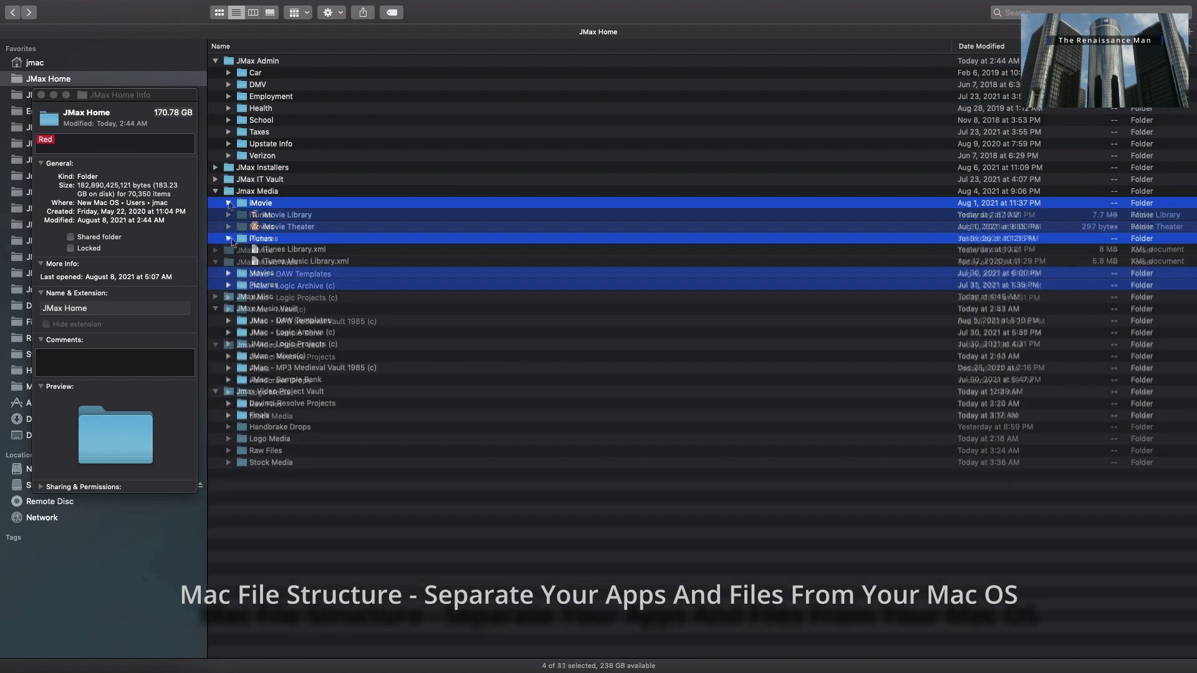
left_click(242, 274)
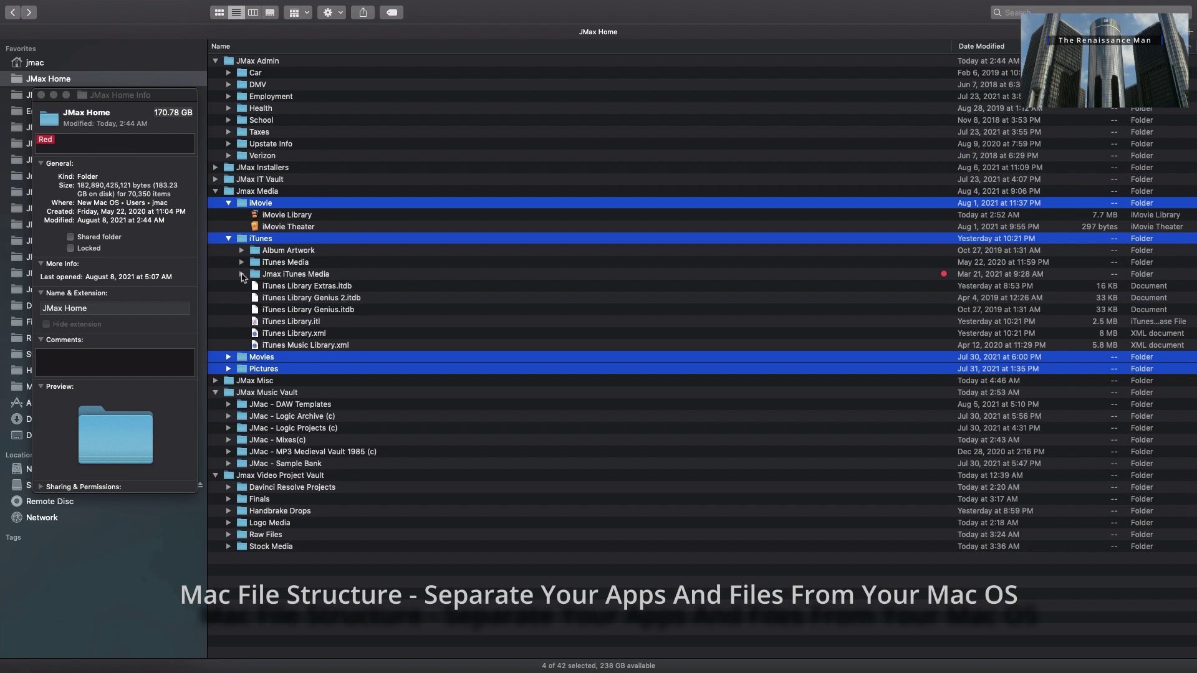
left_click(229, 357)
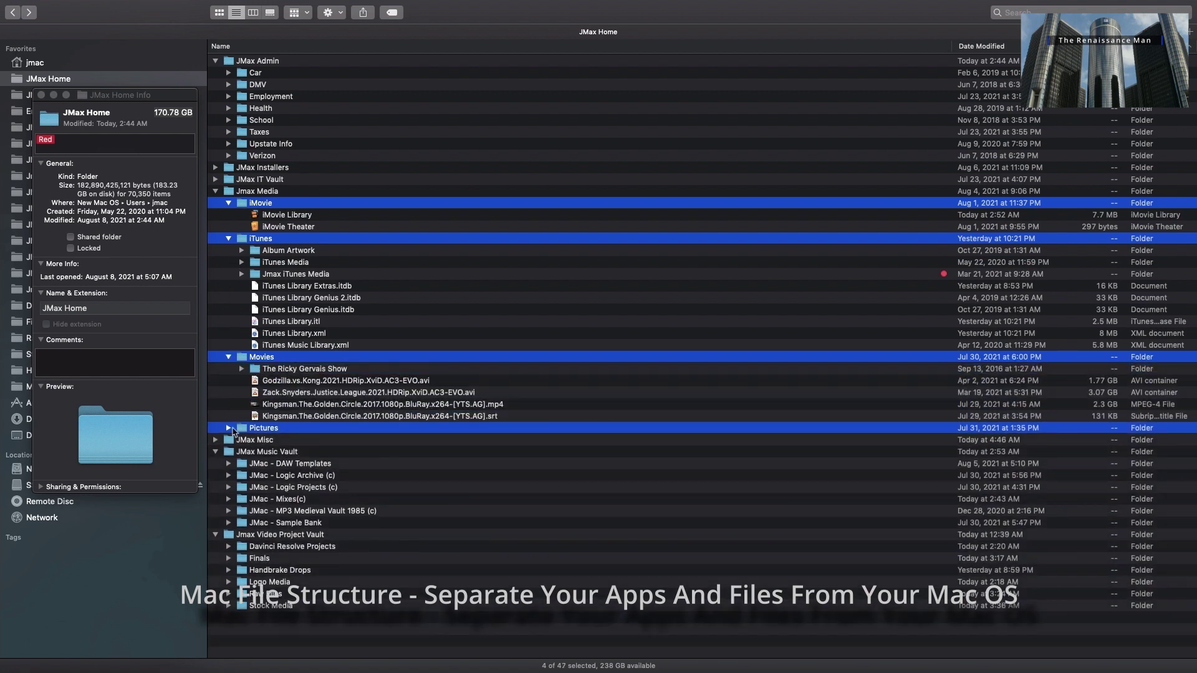
left_click(229, 428)
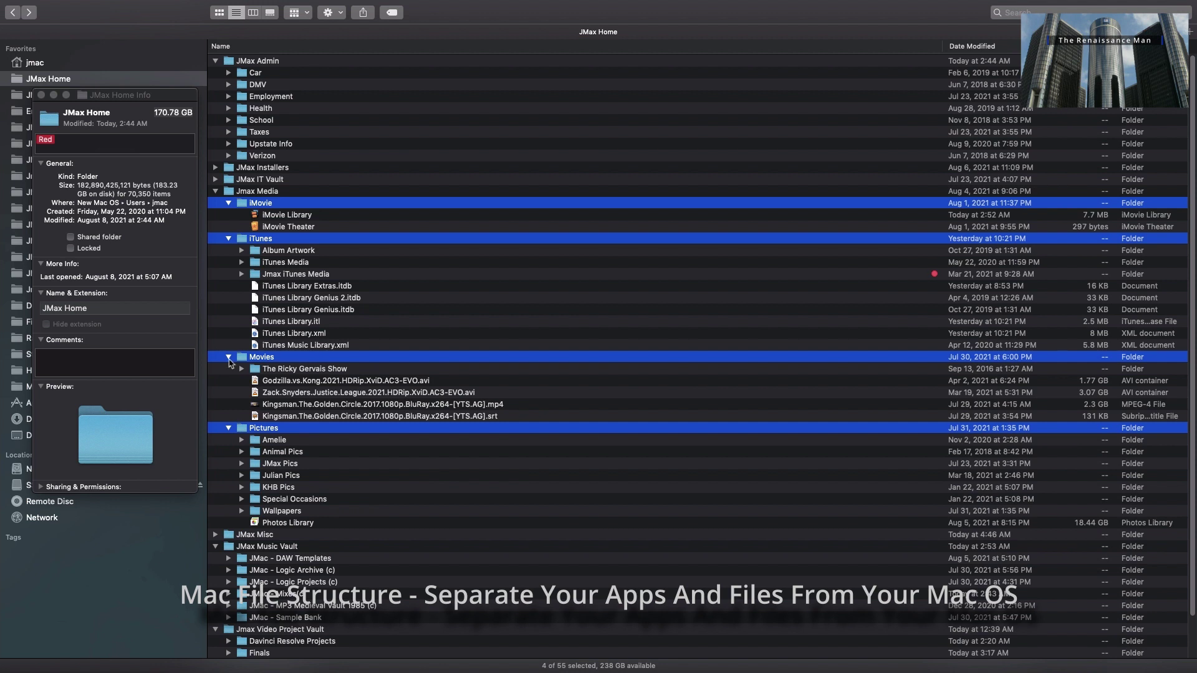
left_click(229, 357)
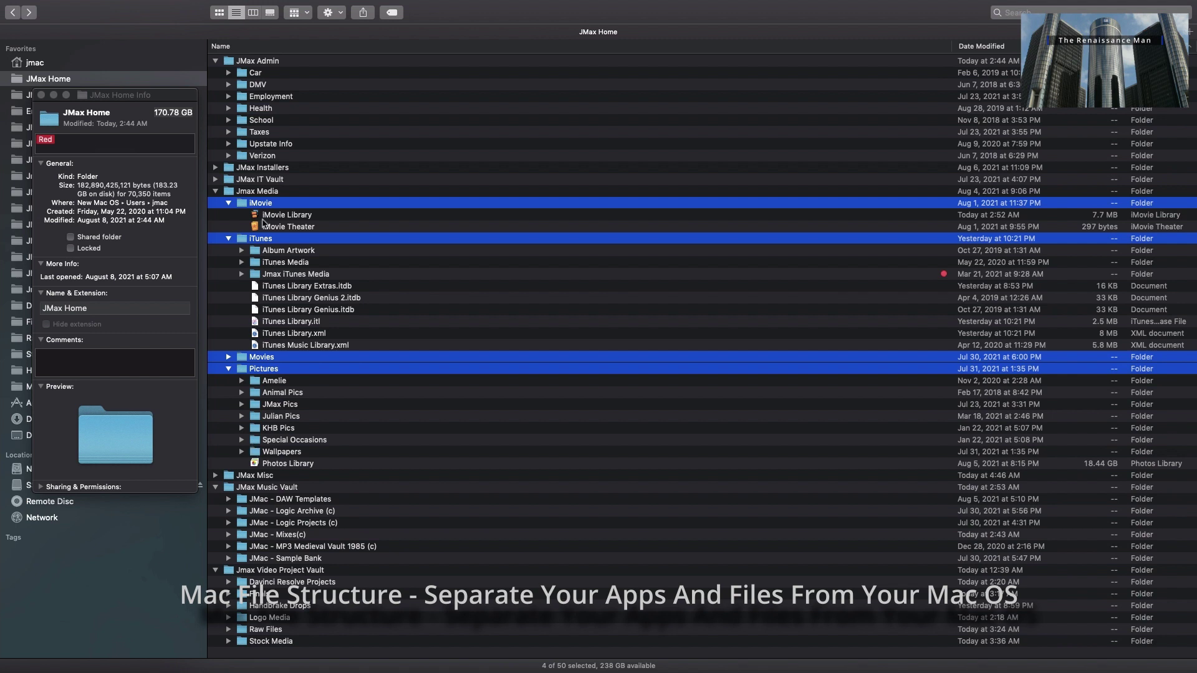
Open the Jmax Media folder on its own and highlight iMovie Library, followed by the iTunes Media folder.
left_click(255, 194)
double_click(255, 194)
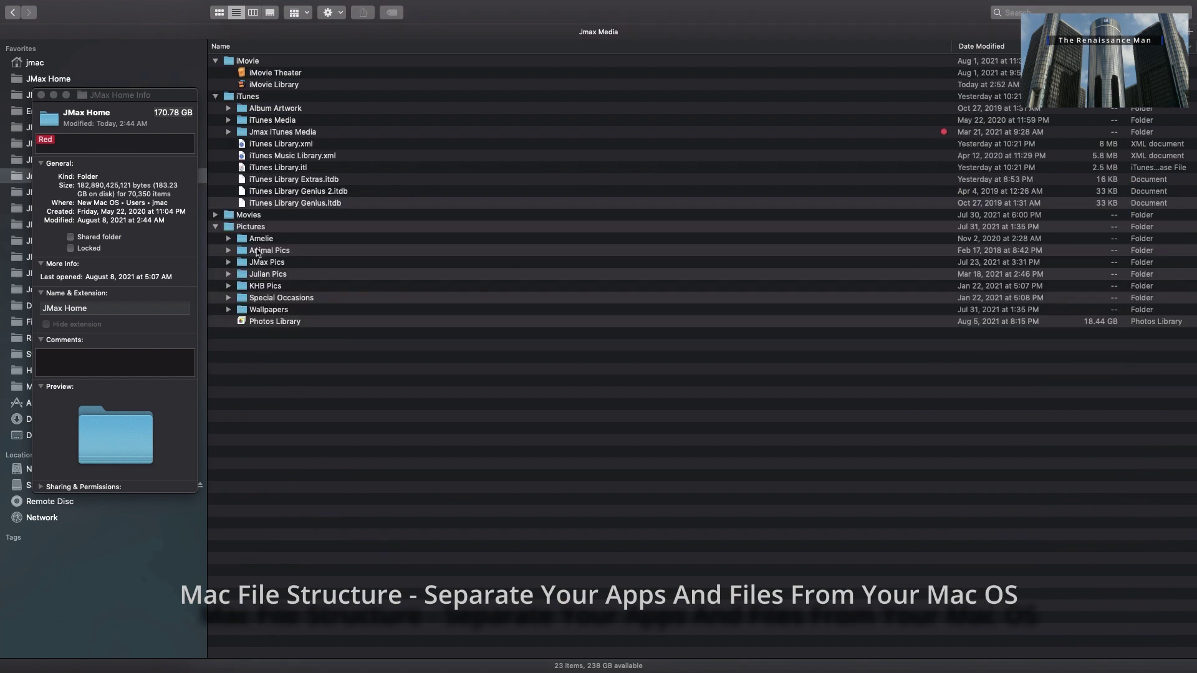
left_click(278, 85)
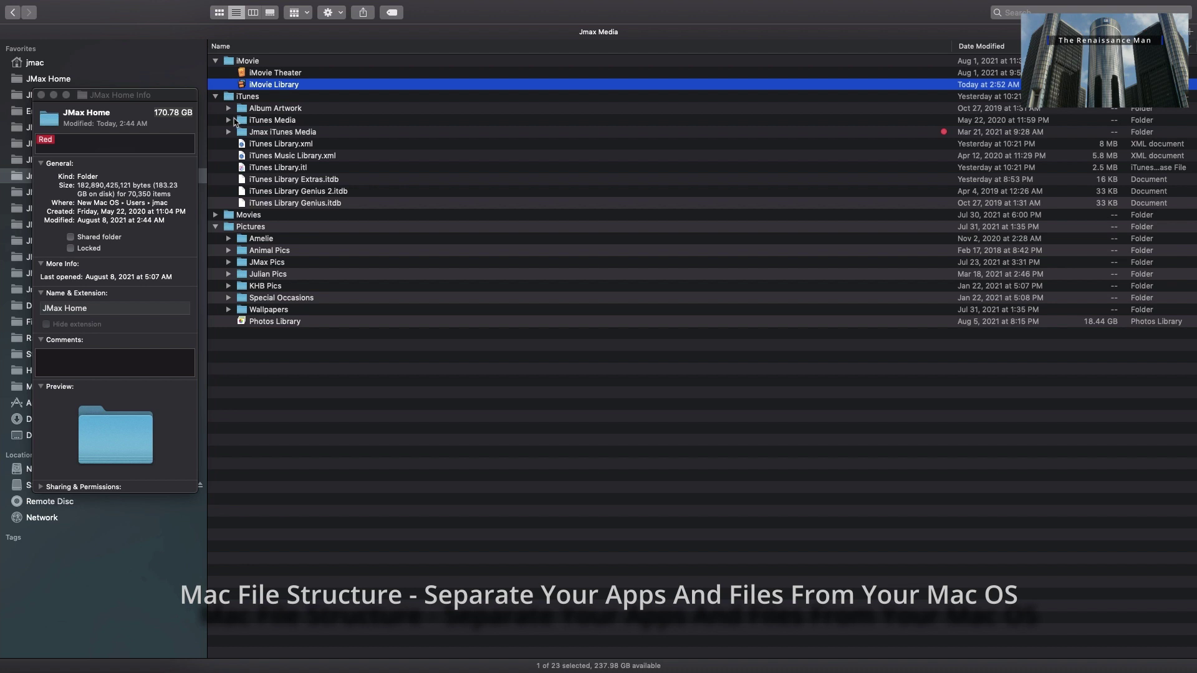
left_click(236, 122)
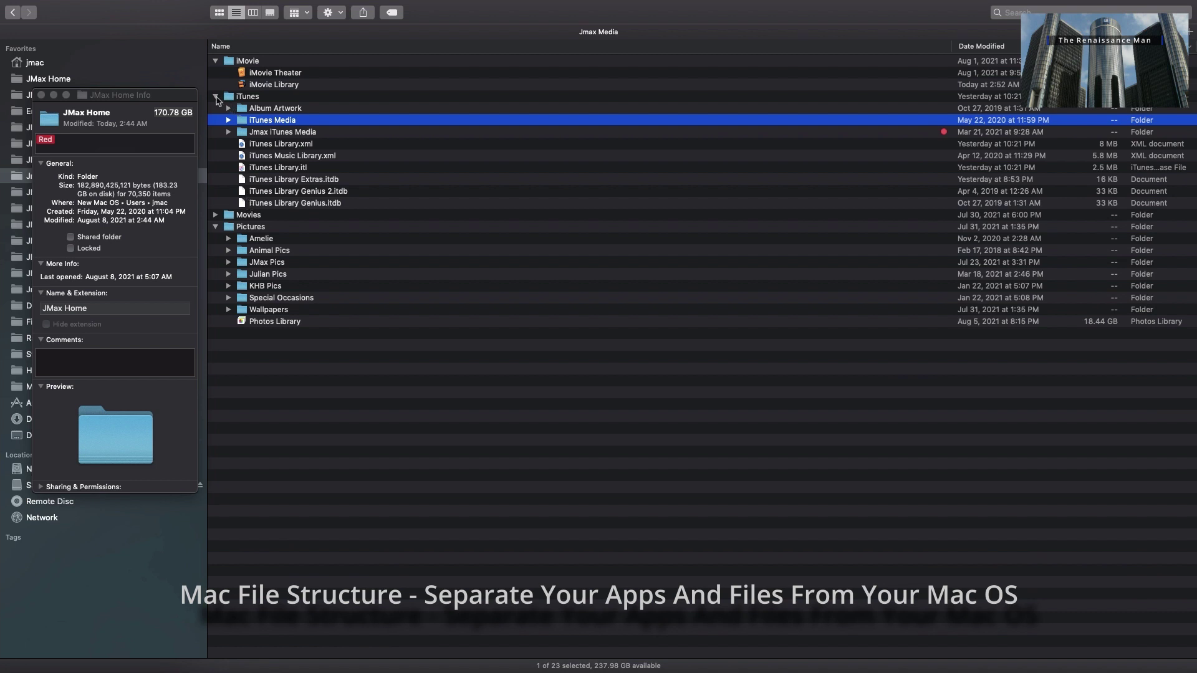
Launch iTunes and bring its library into view, taking Finder out of full screen and closing the JMax Home info window.
mouse_move(328, 670)
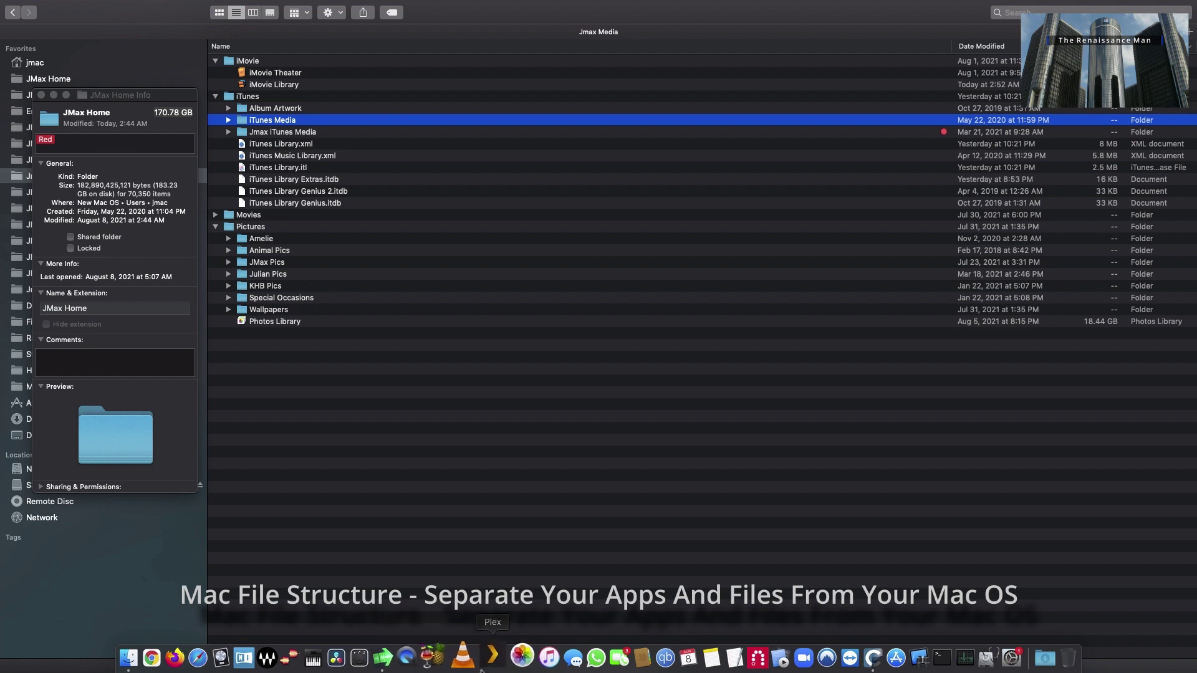
left_click(538, 660)
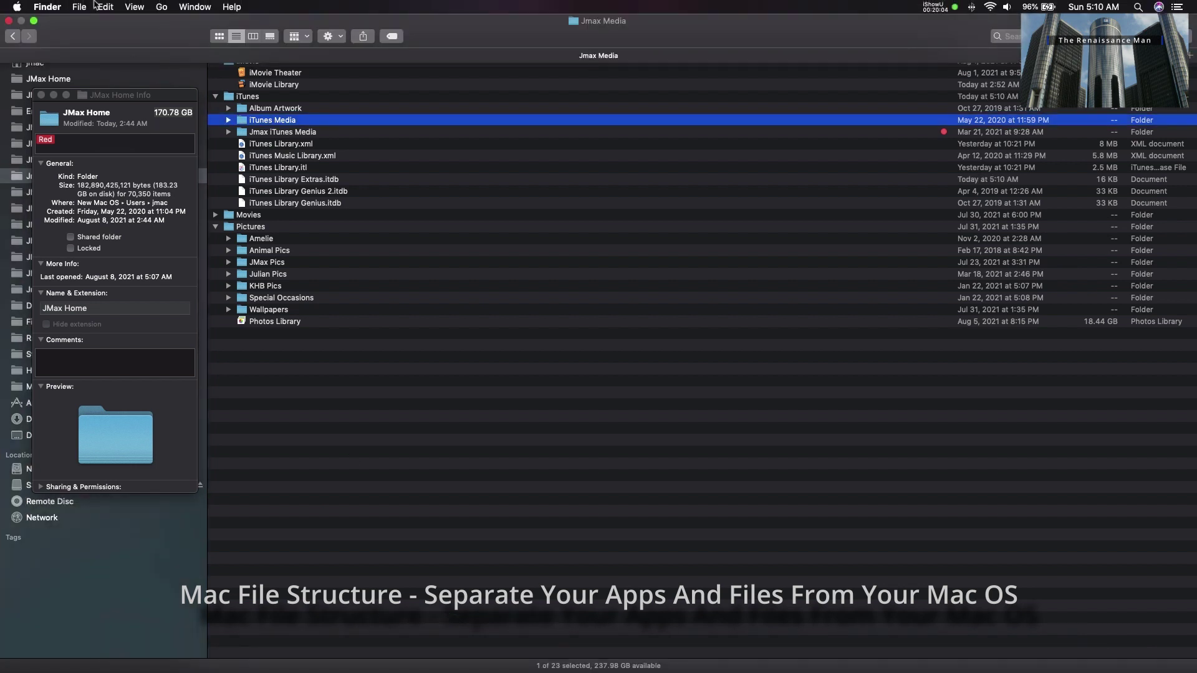
left_click(34, 21)
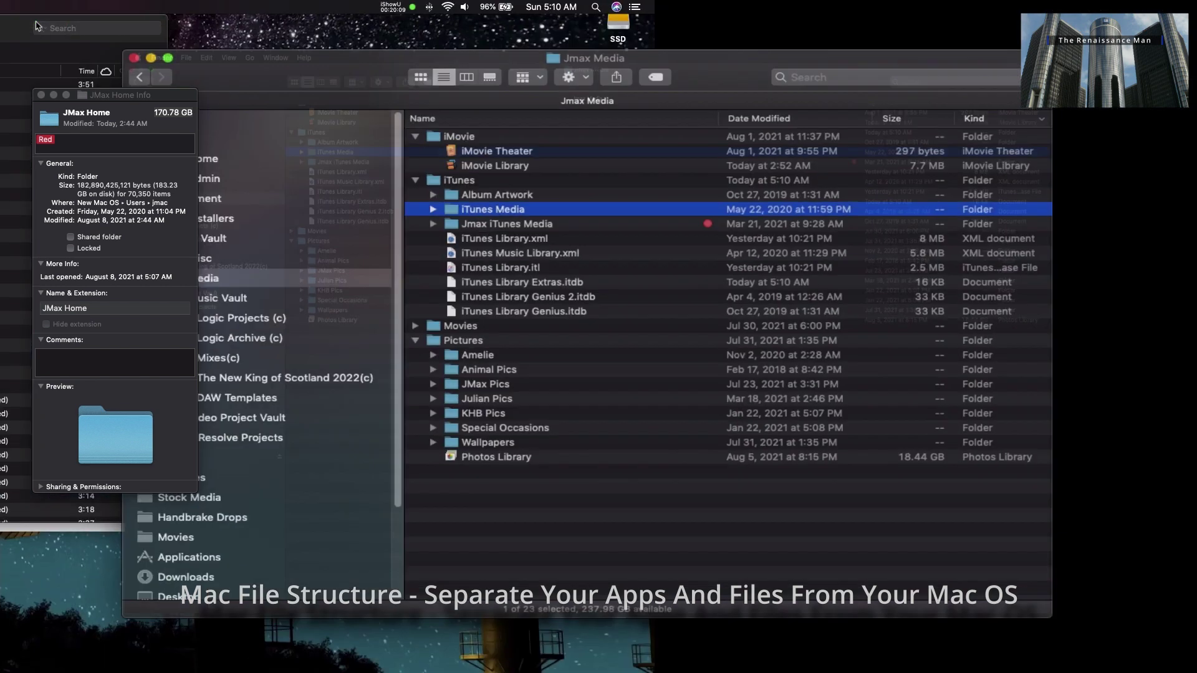
left_click_drag(549, 29, 768, 88)
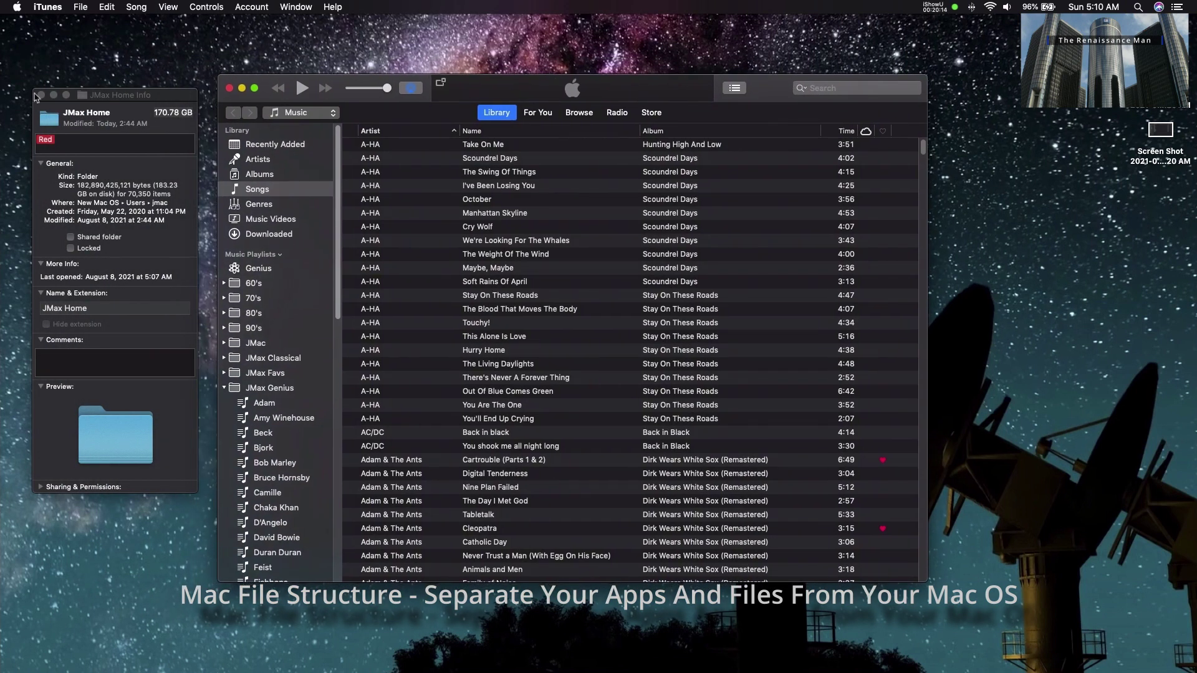
left_click(41, 94)
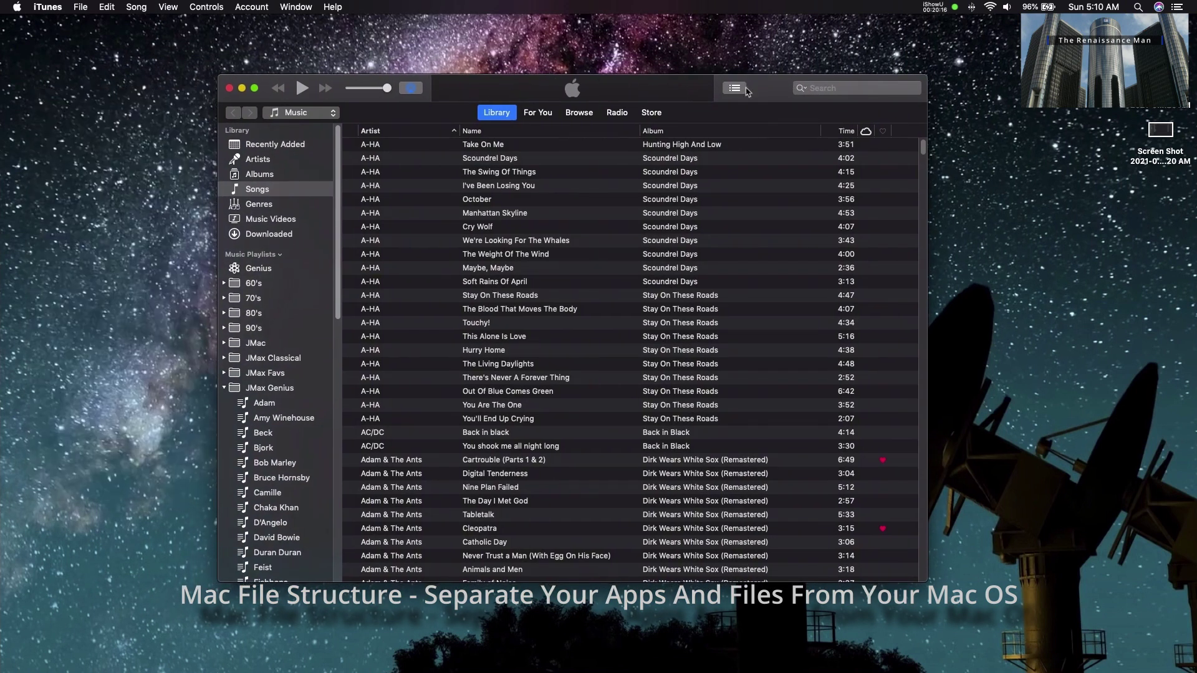
Quit iTunes, relaunch it with the Choose iTunes Library prompt, and quit from that prompt.
left_click(45, 6)
left_click(56, 142)
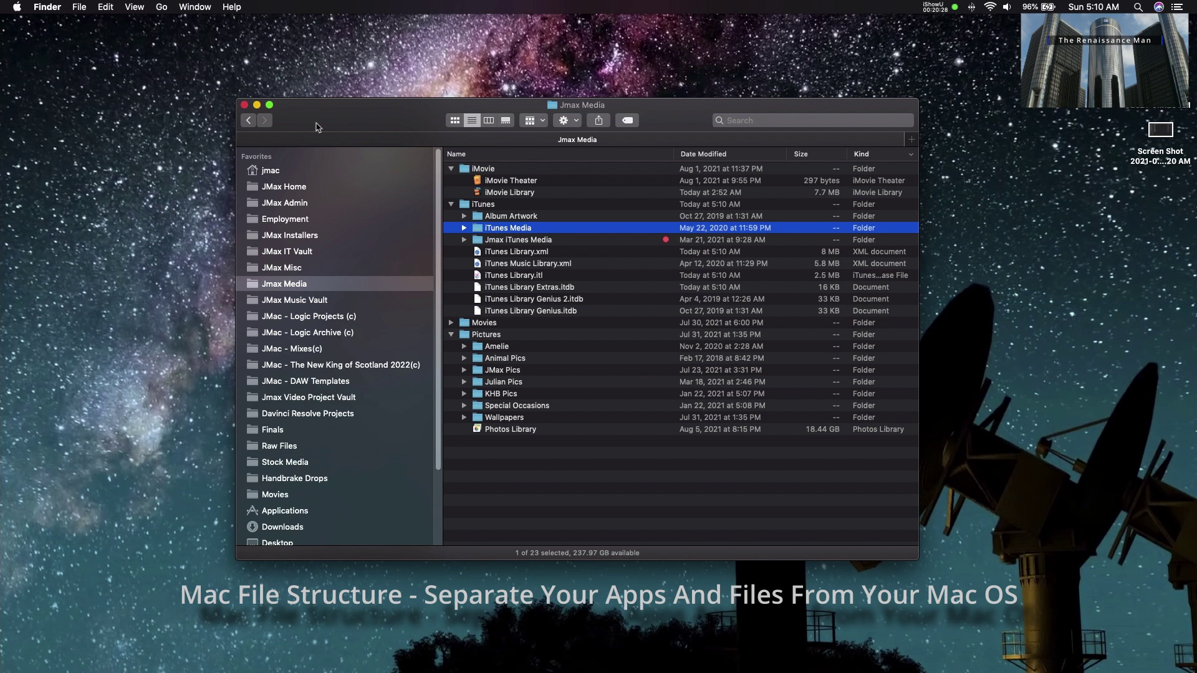
mouse_move(386, 661)
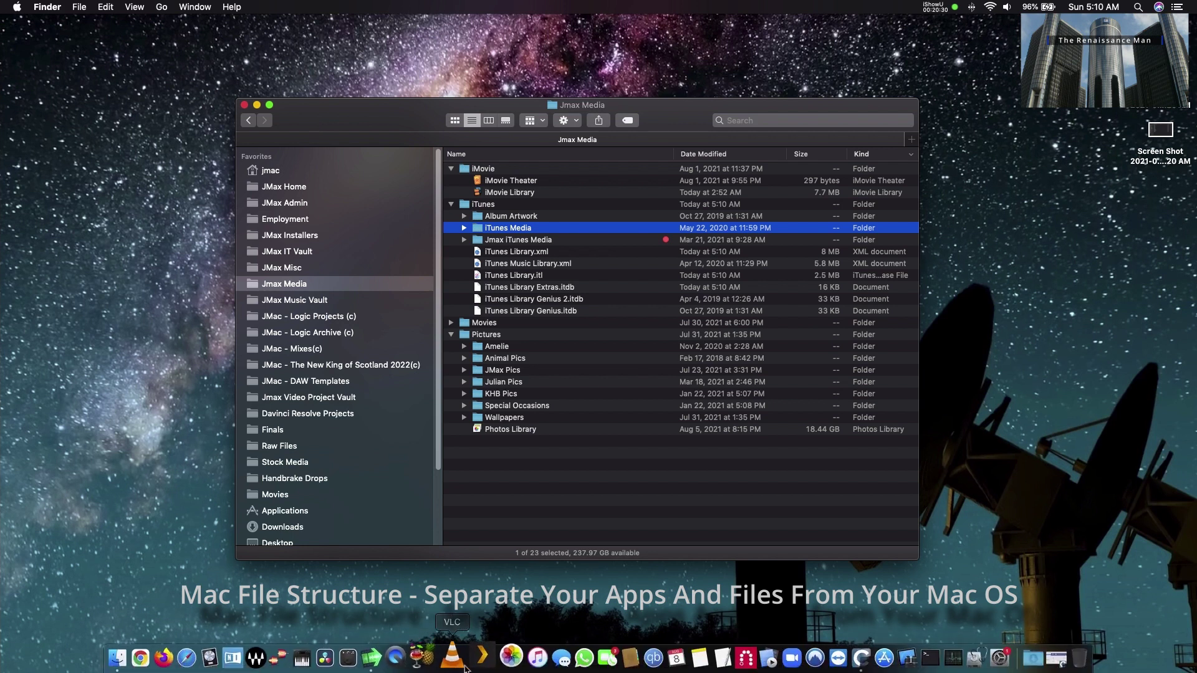
left_click(523, 658, "alt")
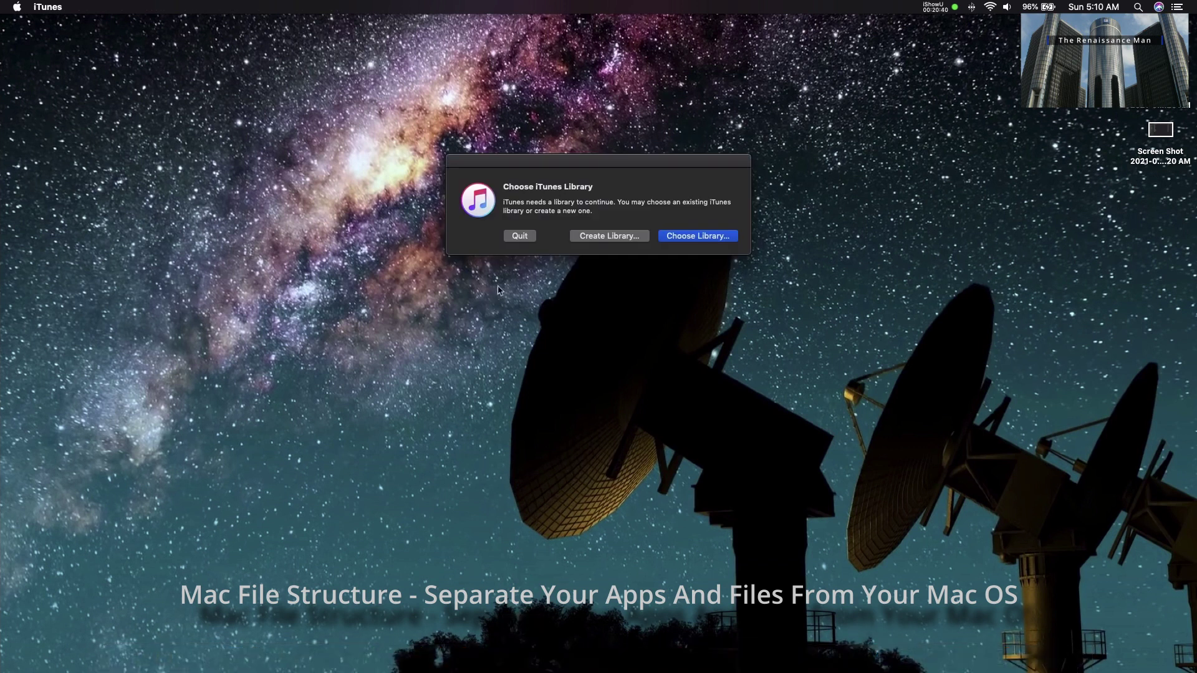
left_click(528, 240)
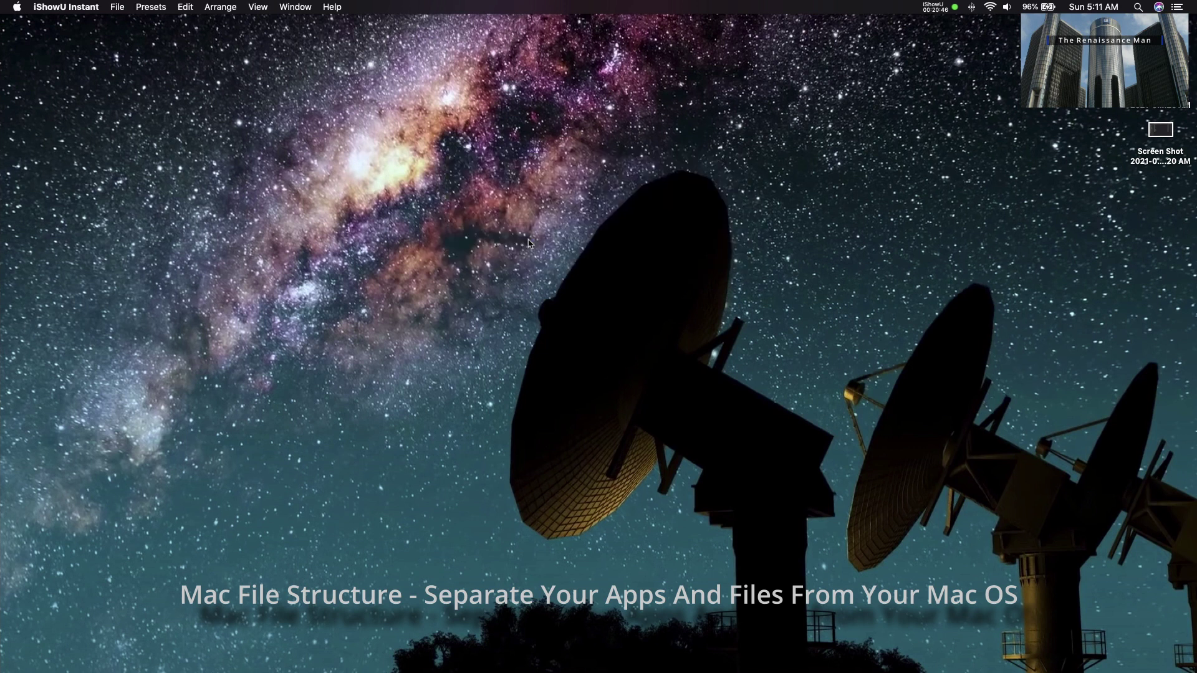
Reopen iTunes normally, play Take On Me by A-HA briefly, pause it and quit iTunes.
mouse_move(478, 667)
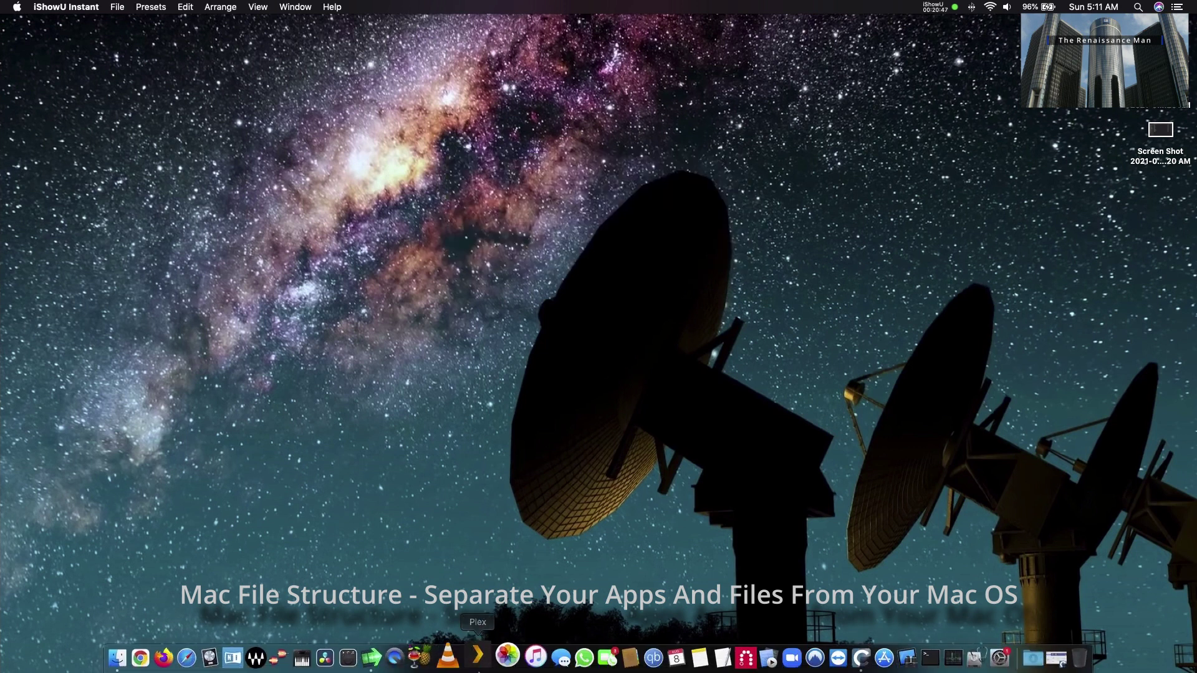
left_click(519, 657)
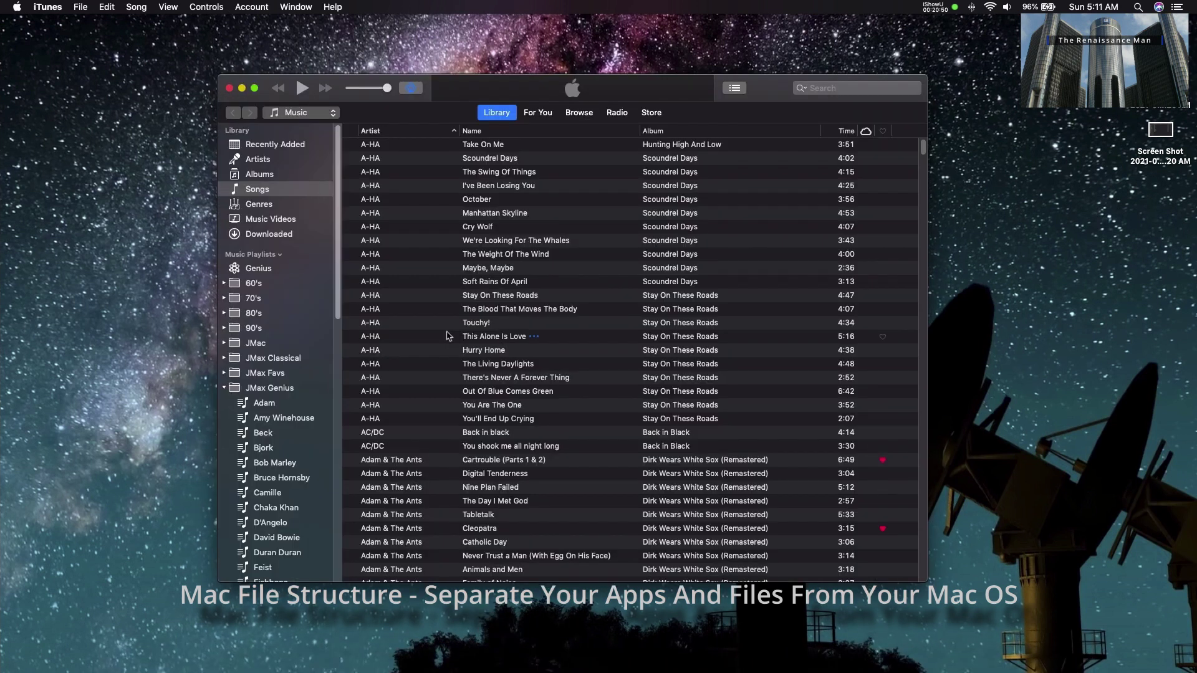
double_click(390, 145)
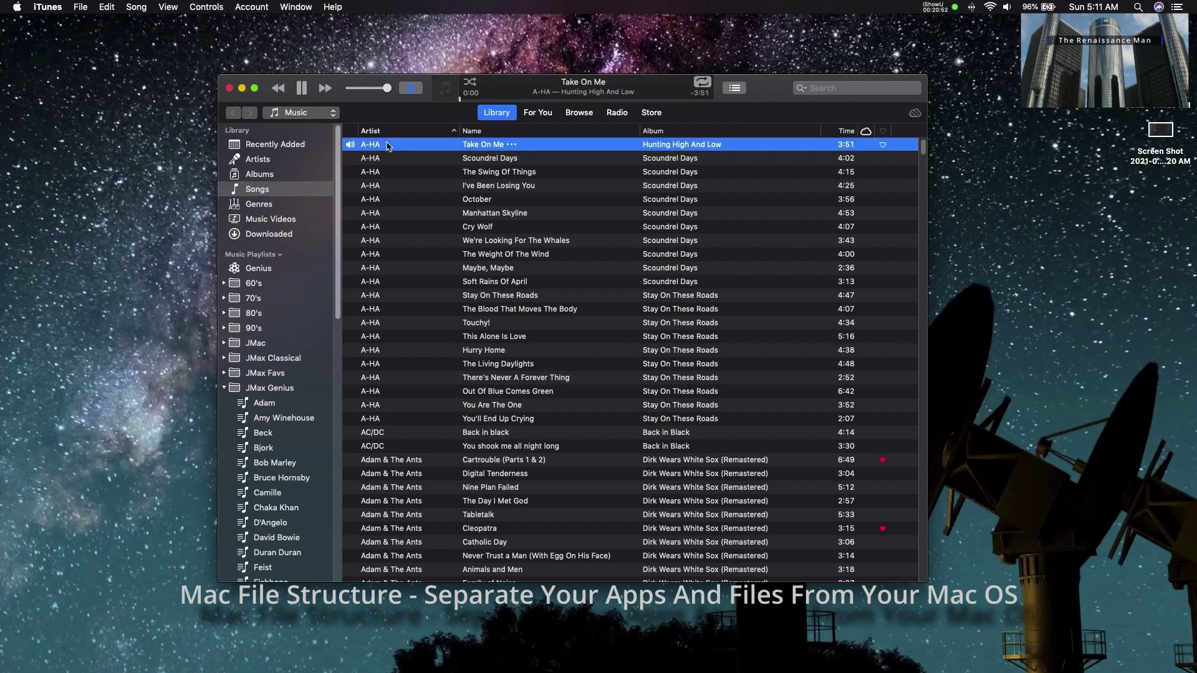
left_click(302, 88)
left_click(47, 6)
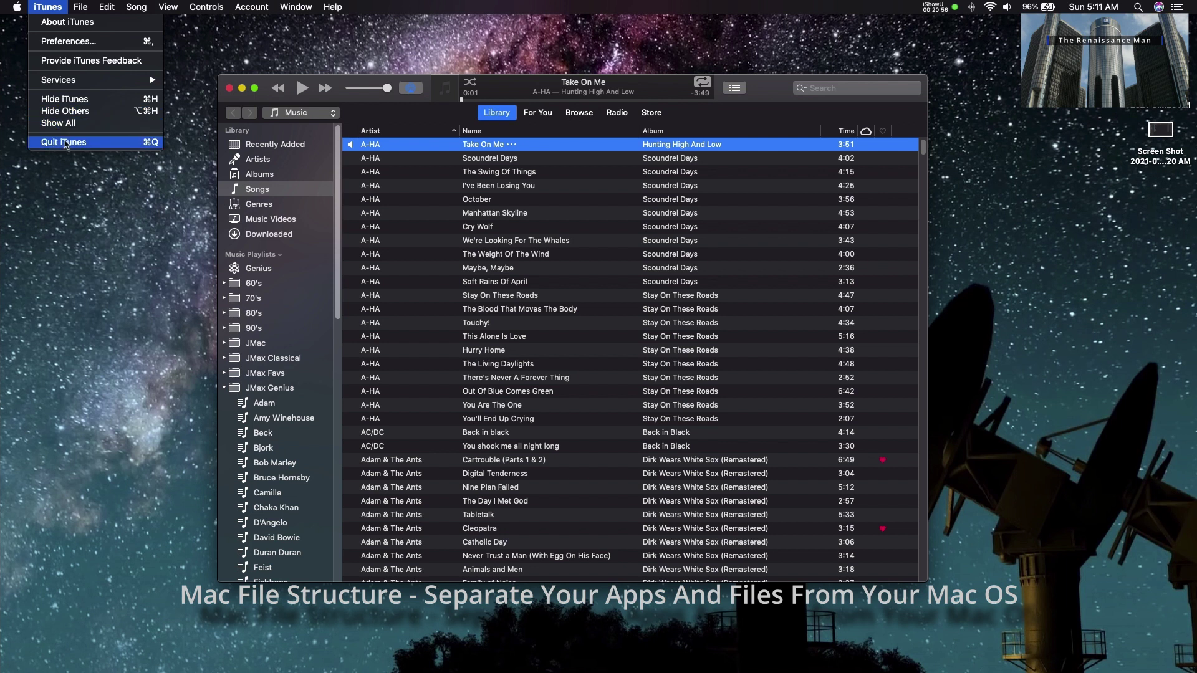
left_click(65, 144)
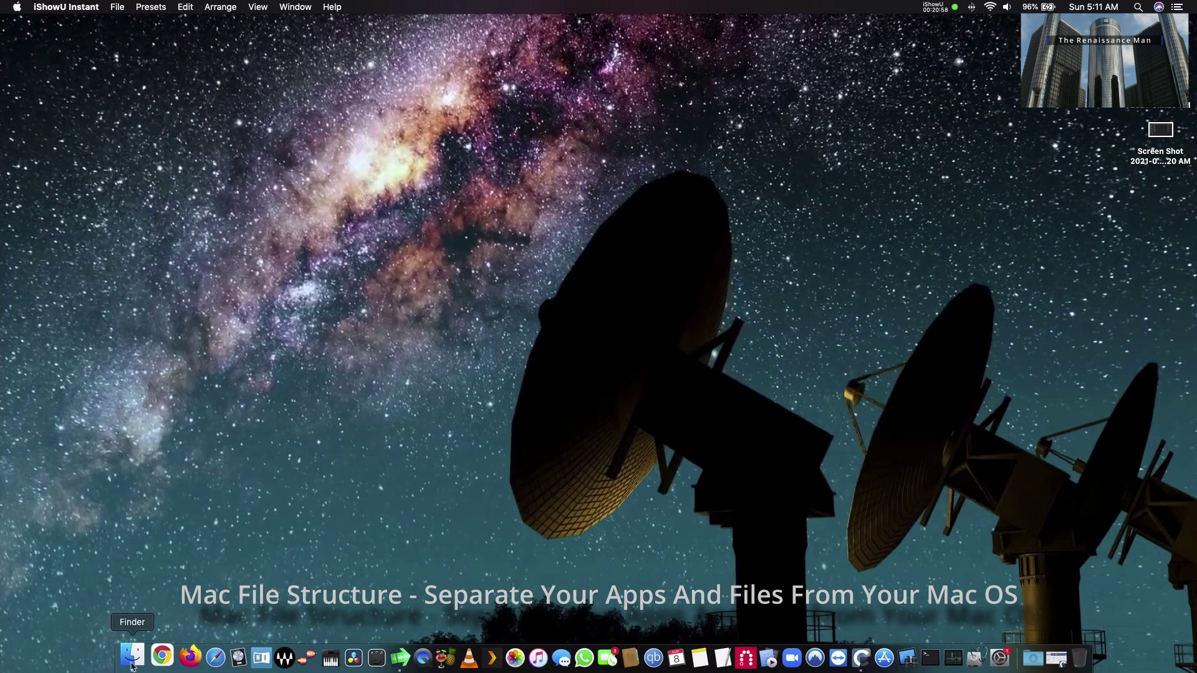
Switch to Finder in full screen, return to JMax Home, and collapse Jmax Media along with its iMovie, iTunes and Pictures subfolders.
left_click(132, 655)
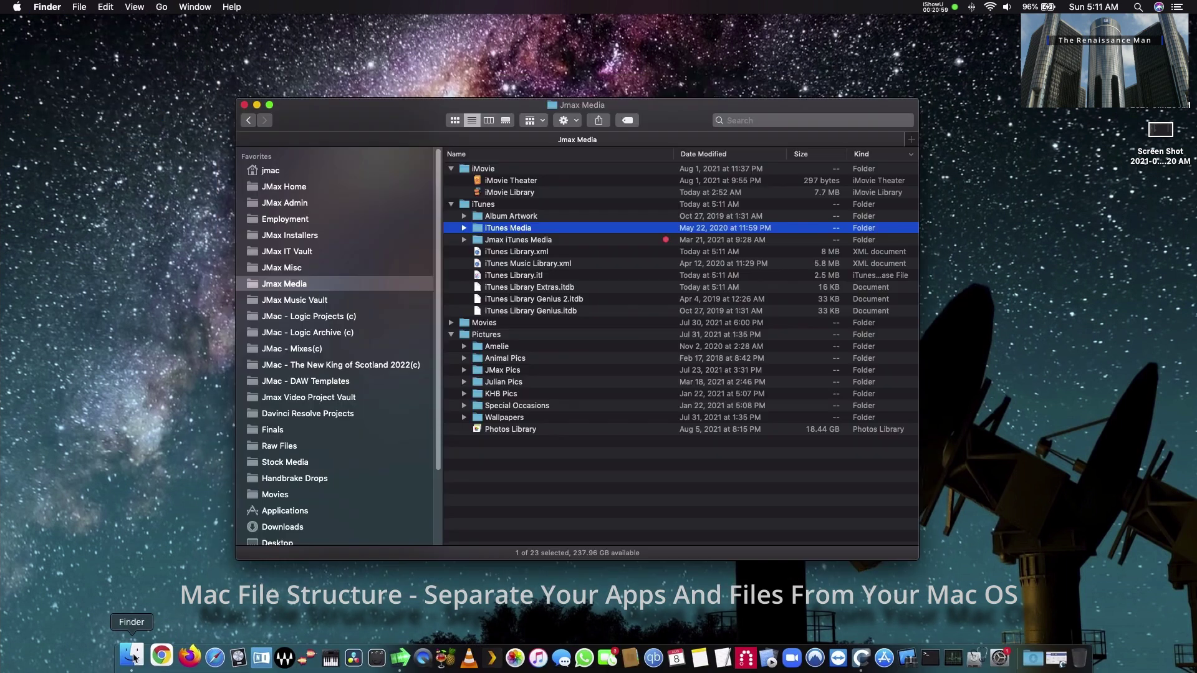
left_click(269, 104)
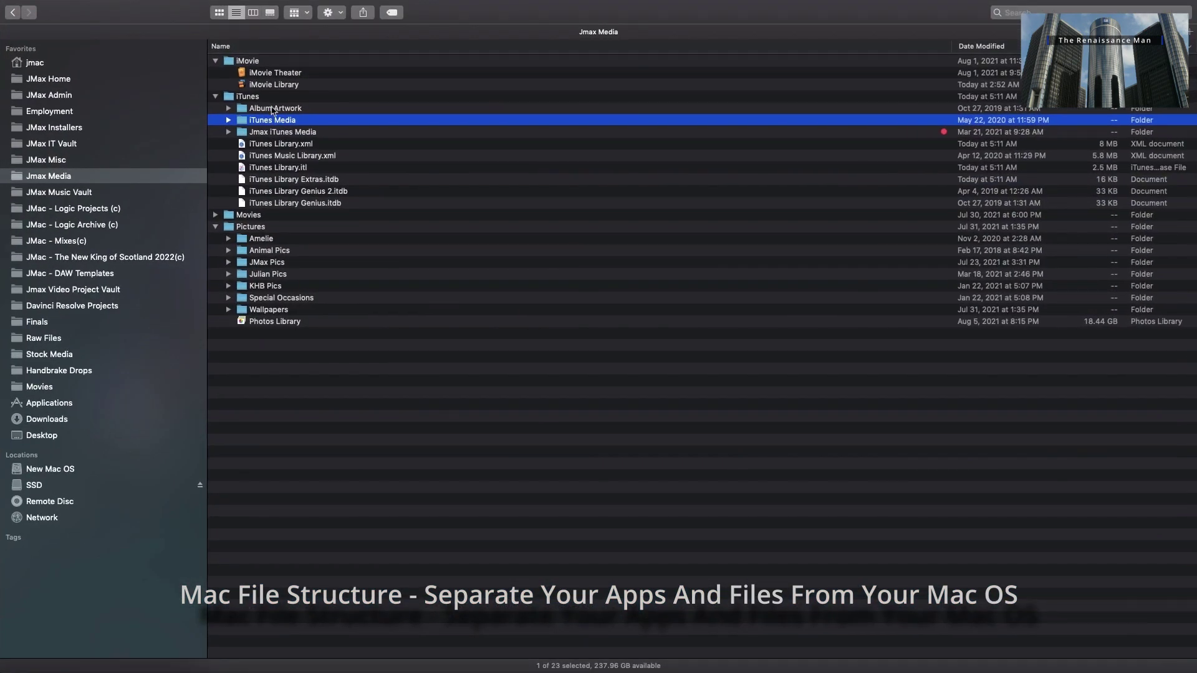
left_click(14, 13)
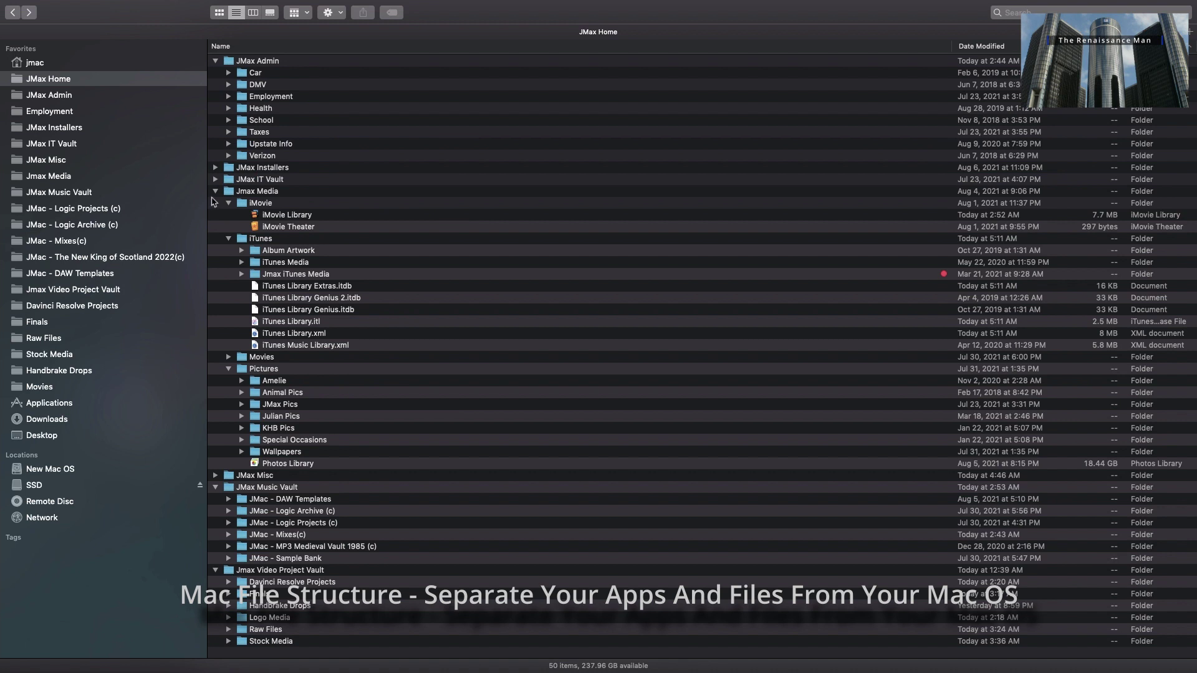
left_click(228, 204)
left_click(228, 215)
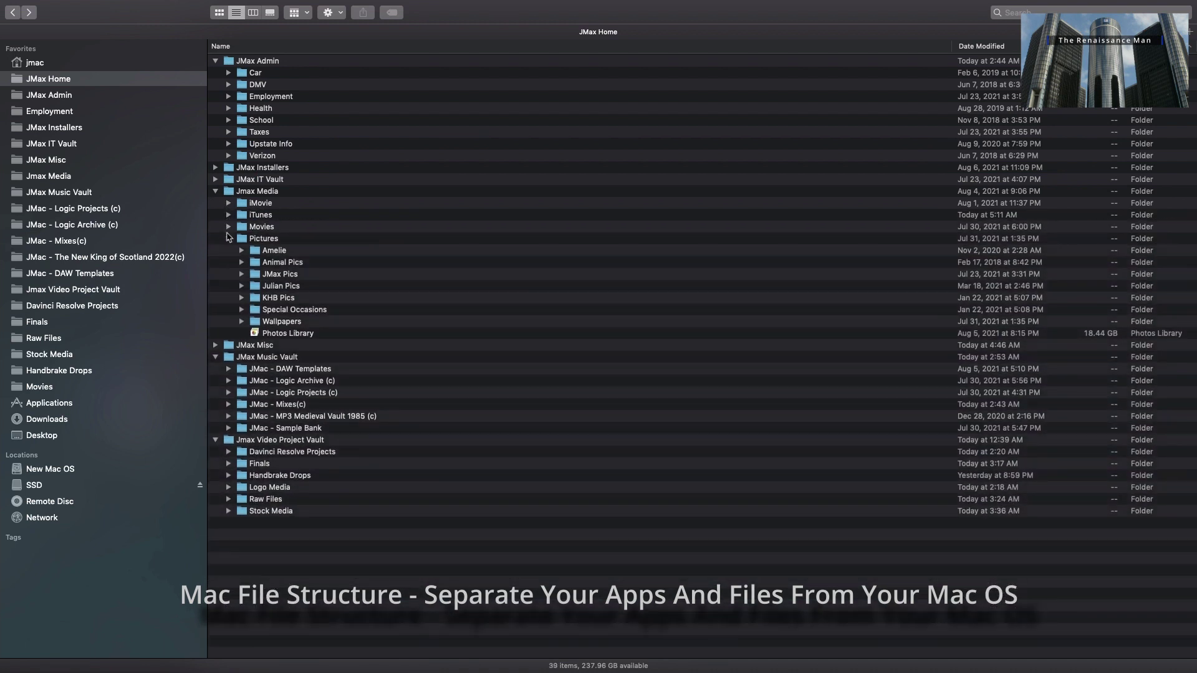
left_click(229, 238)
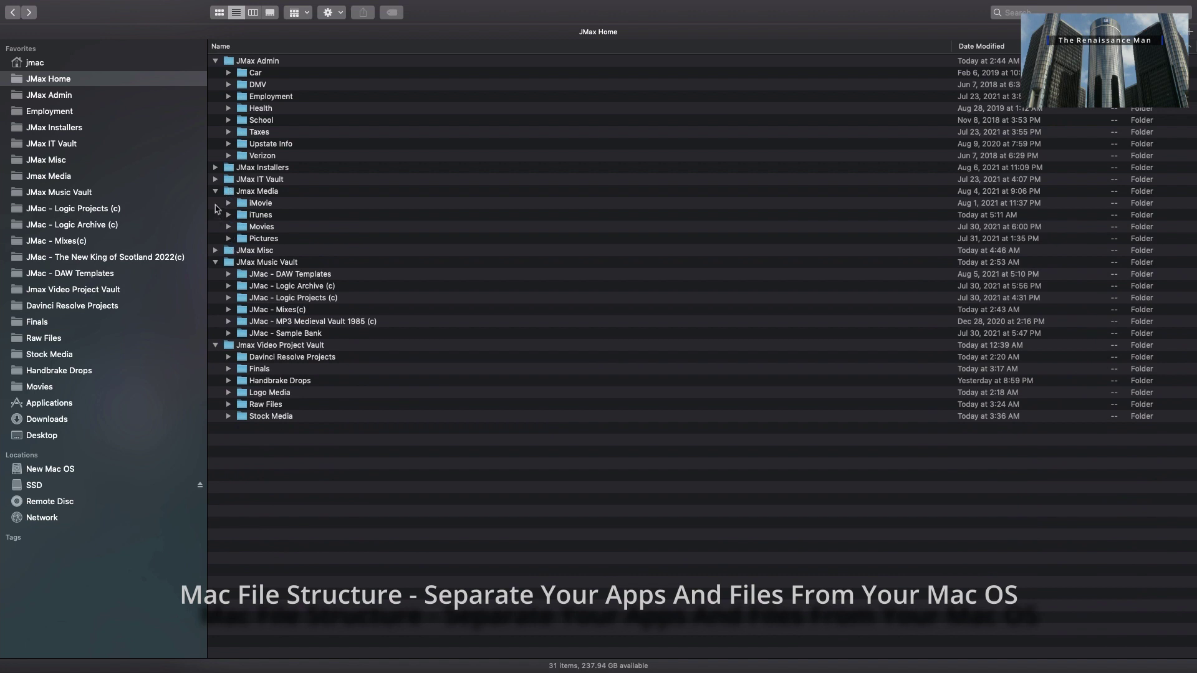
left_click(215, 192)
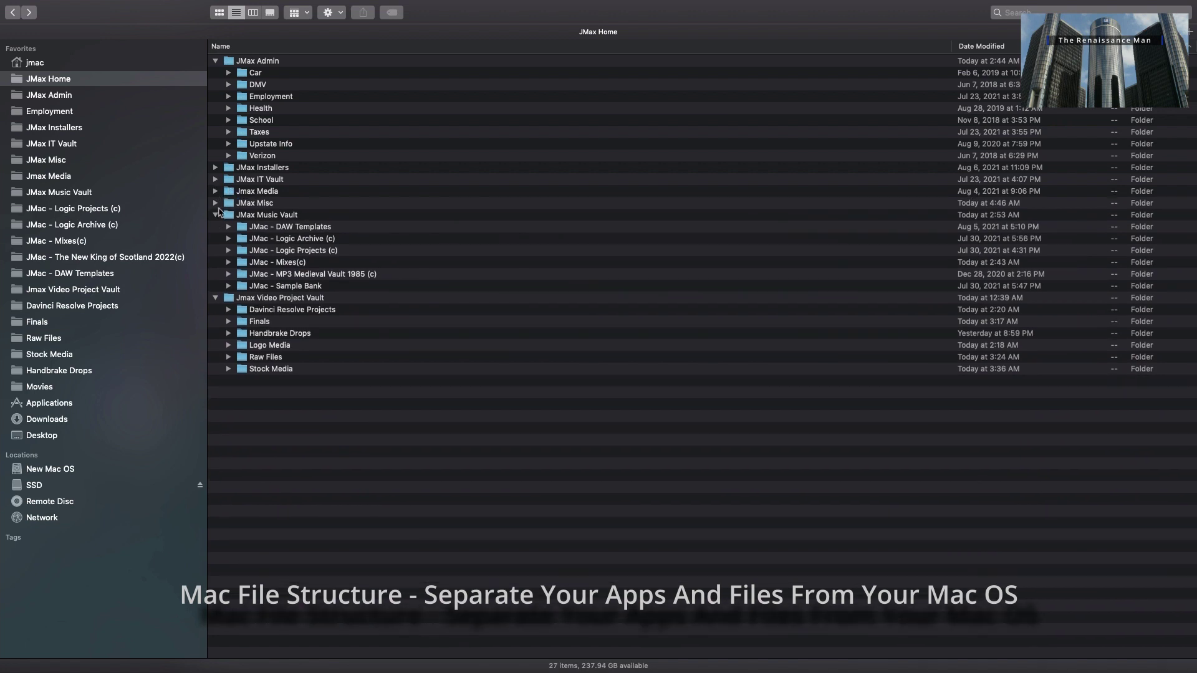
Highlight JMax Misc, followed by all subfolders of JMax Music Vault and all subfolders of Jmax Video Project Vault.
left_click(247, 205)
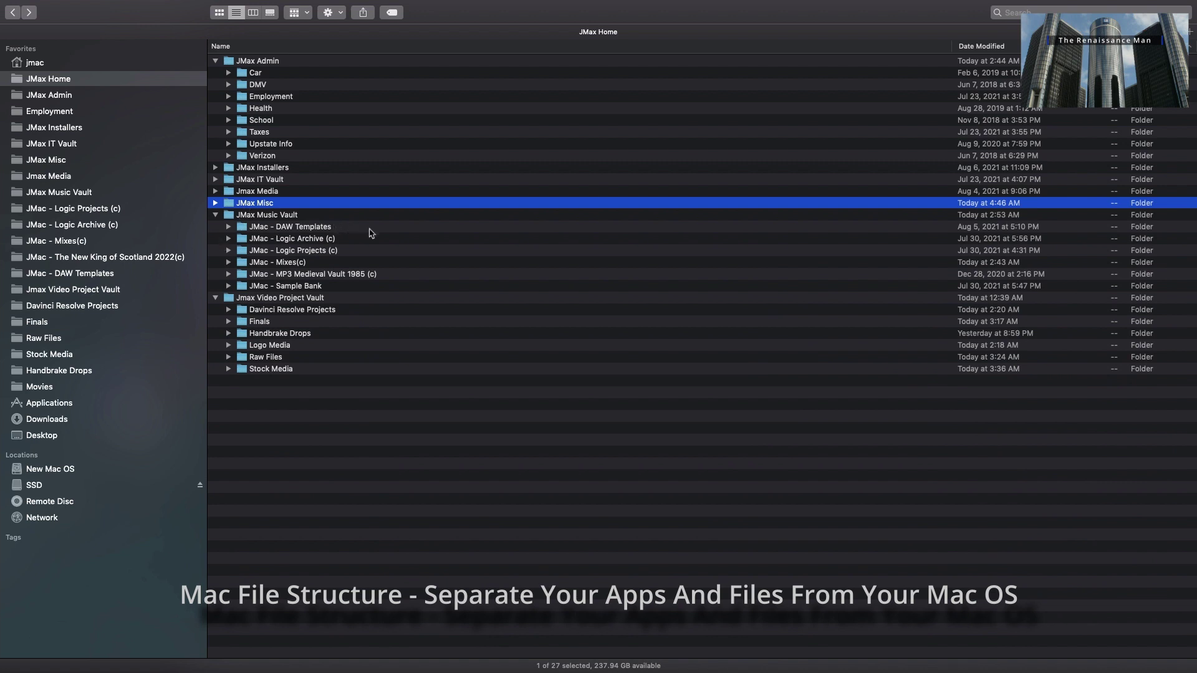
left_click_drag(369, 232, 348, 280)
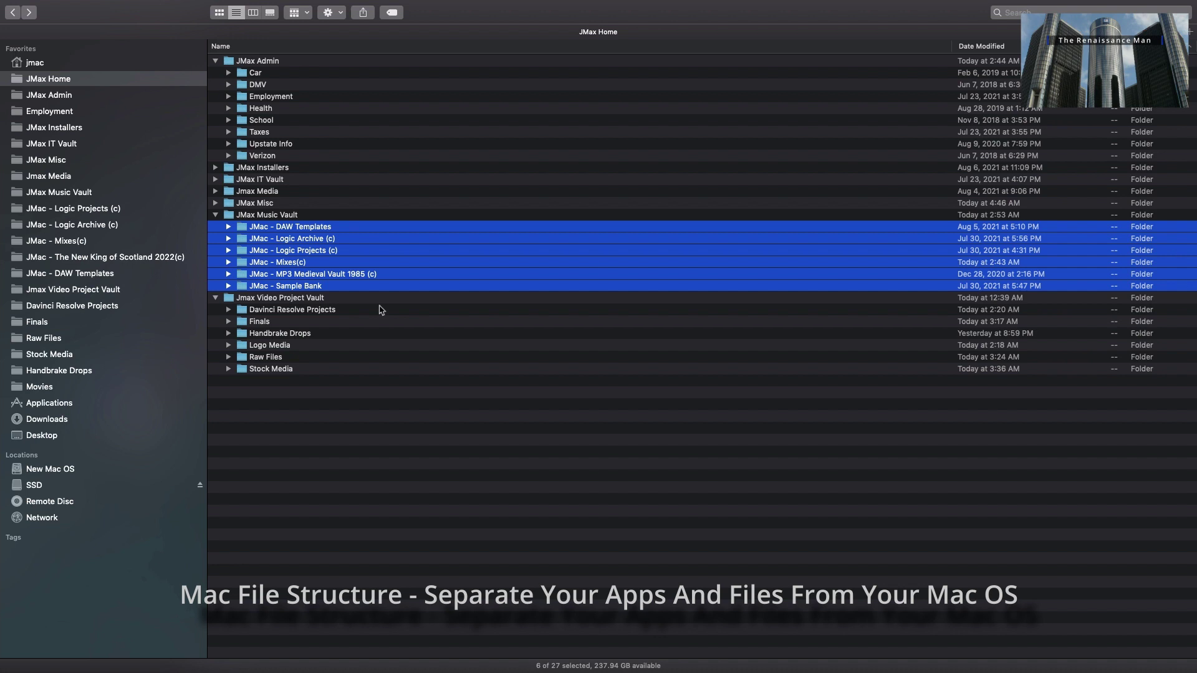
left_click_drag(382, 310, 279, 374)
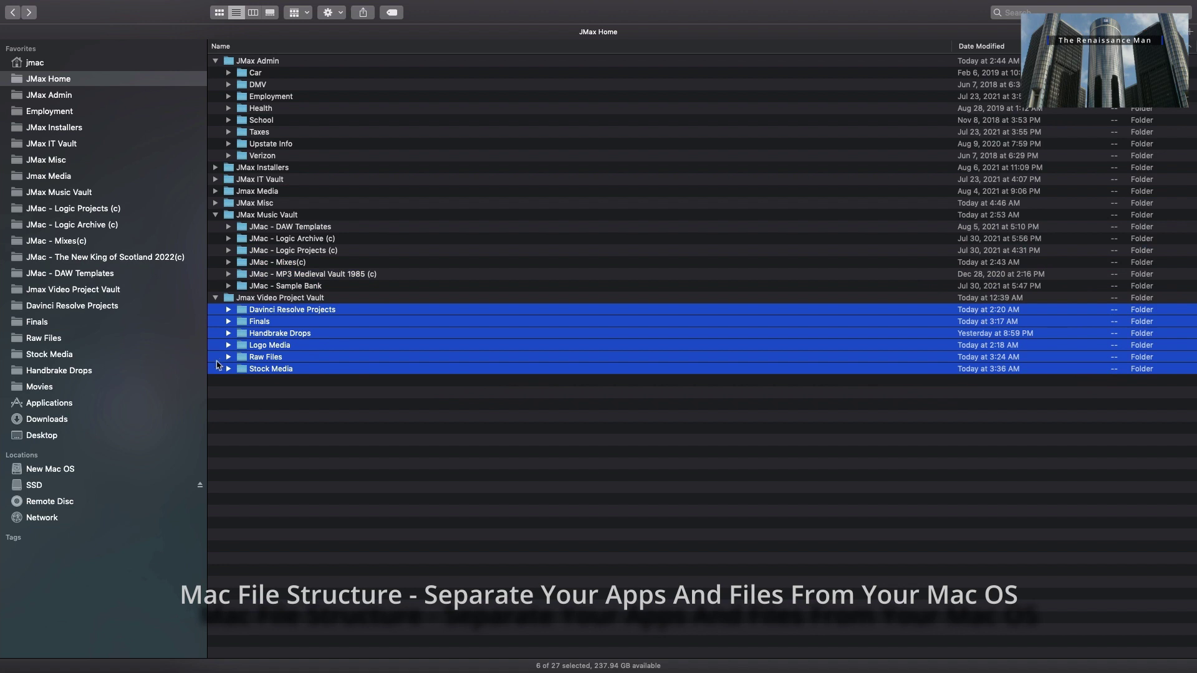
Look inside the Jmax Video Project Vault folder and go to the user's home folder containing JMax Home.
double_click(253, 298)
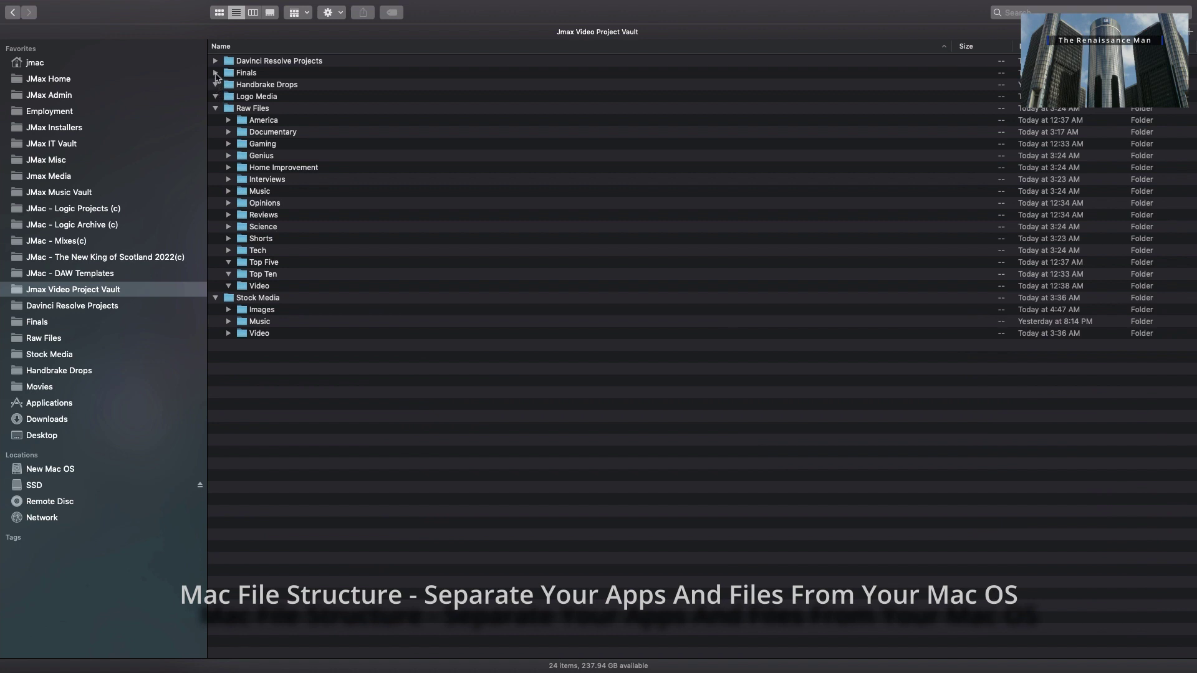
left_click(215, 73)
key("super+shift+h")
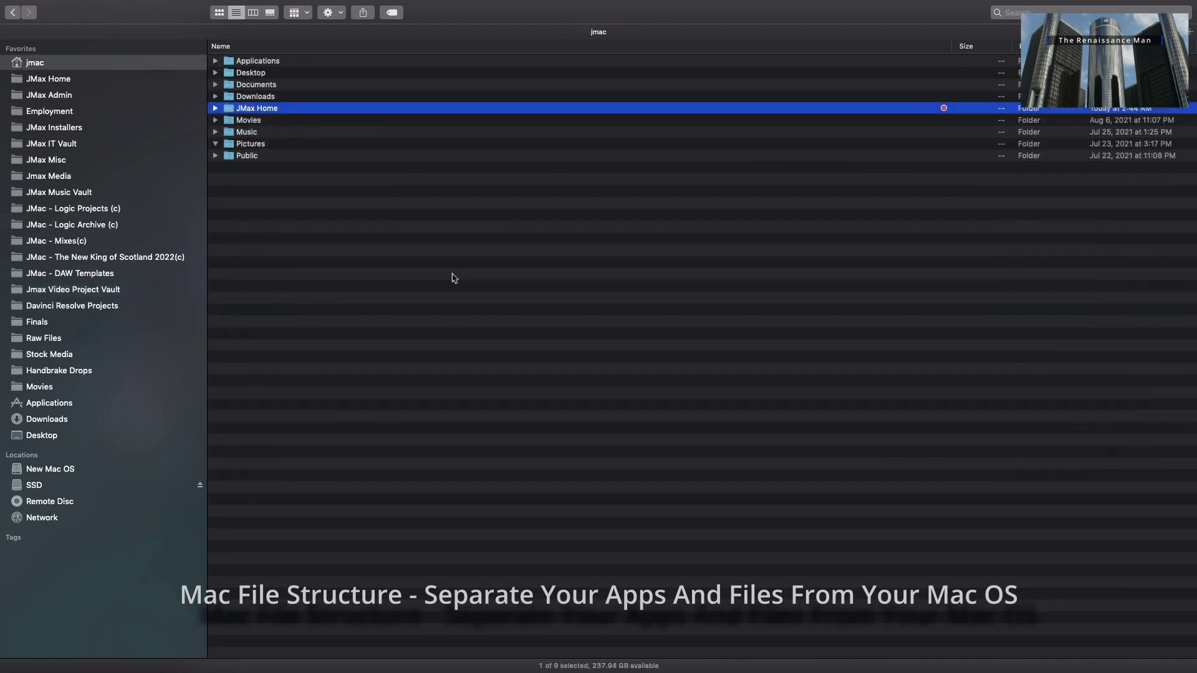